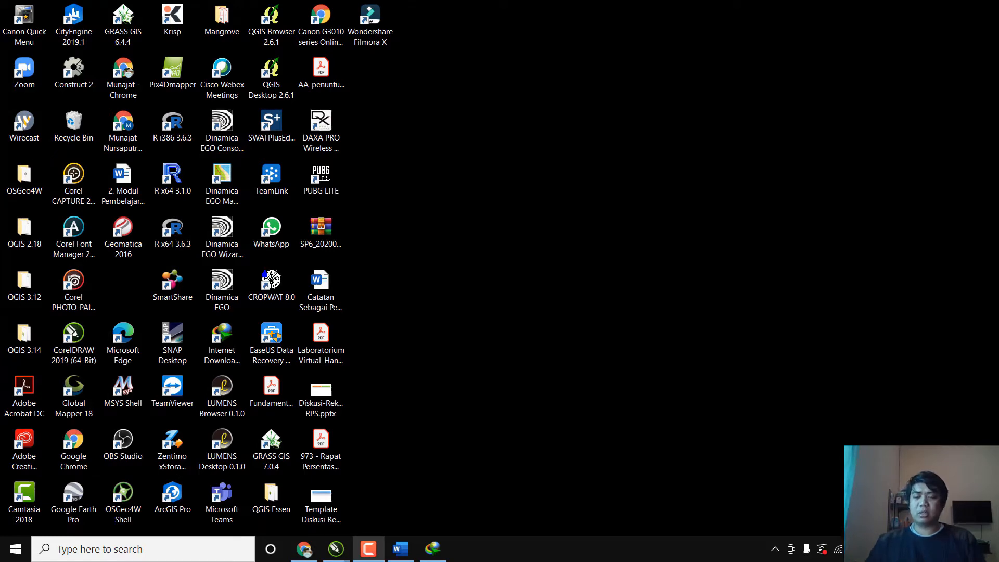
Switch to Word and view the book source form for adding a new citation source, closing it without adding anything.
{"action": "left_click", "coordinate": [400, 549]}
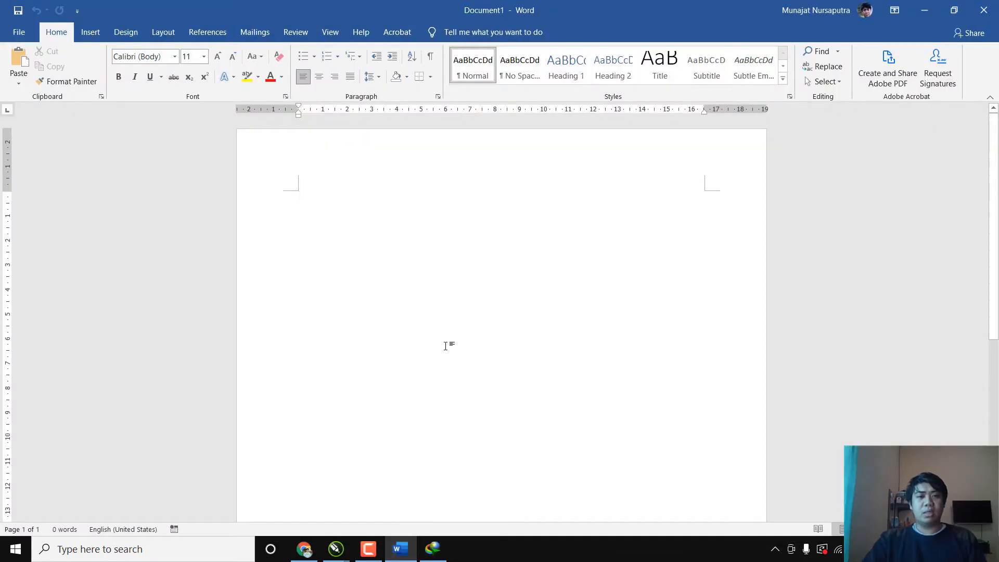
{"action": "left_click", "coordinate": [207, 33]}
{"action": "left_click", "coordinate": [290, 83]}
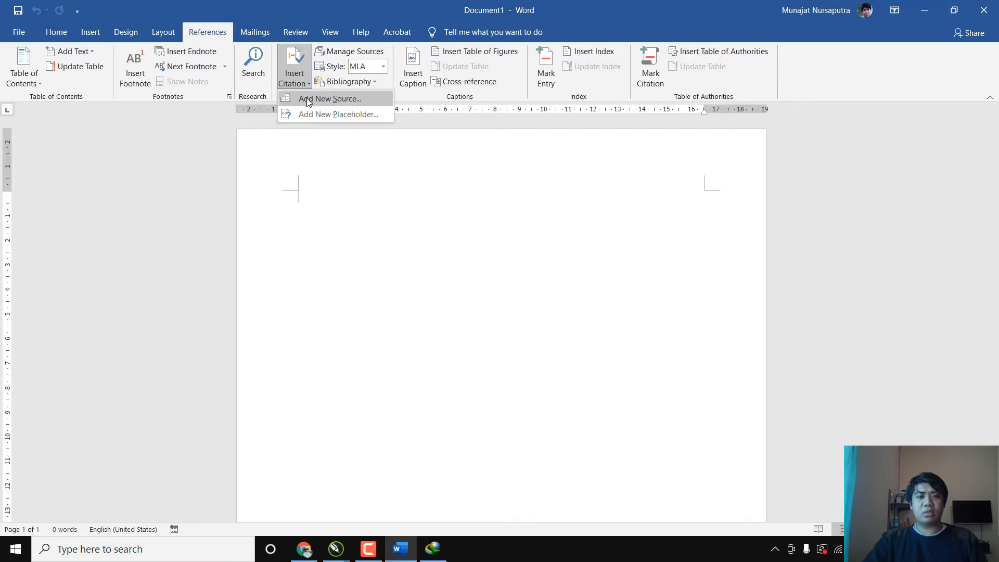
{"action": "left_click", "coordinate": [308, 98]}
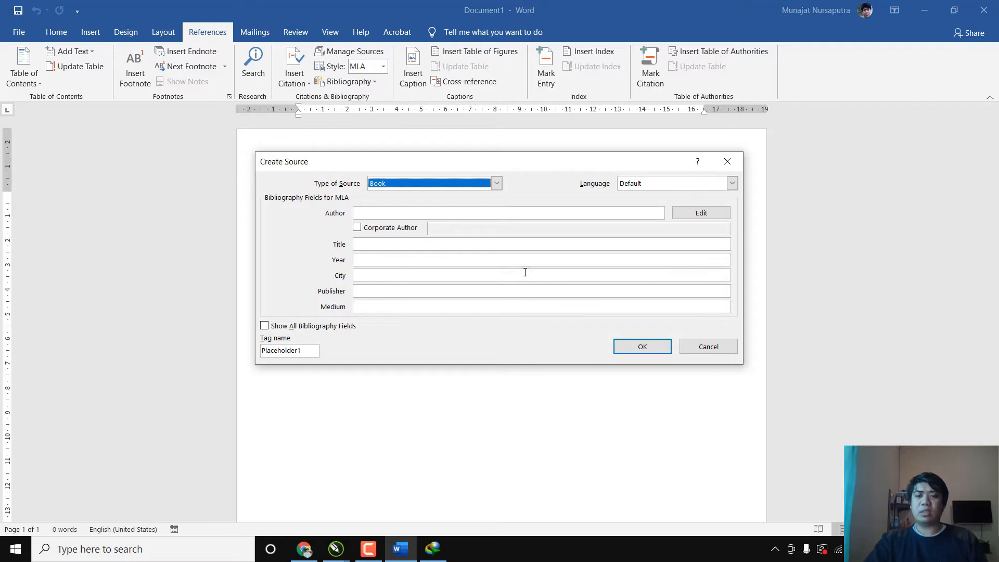
{"action": "left_click", "coordinate": [709, 346]}
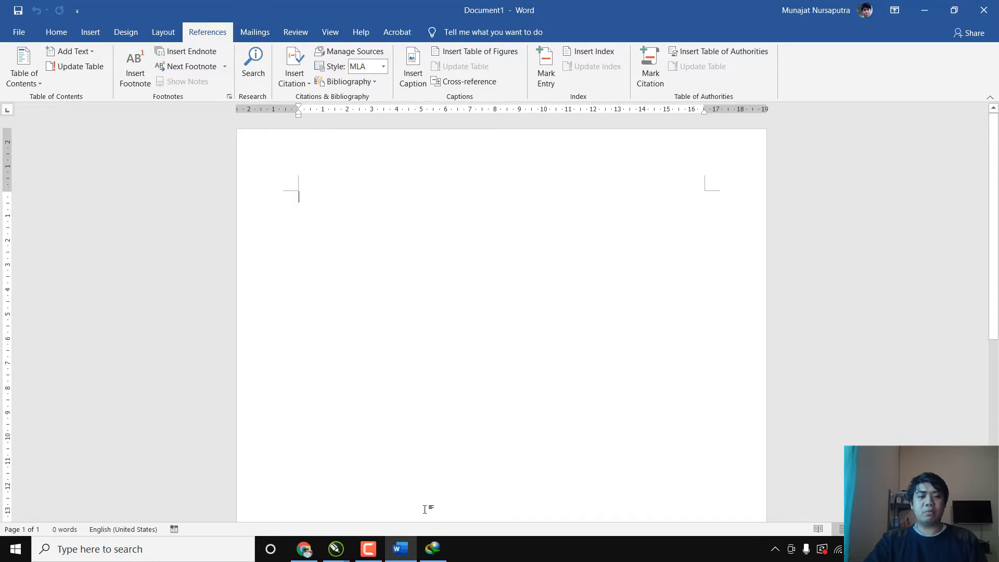
Switch to Chrome, look over the EndNote page, and bring up the Mendeley Desktop download page.
{"action": "left_click", "coordinate": [309, 555]}
{"action": "scroll", "coordinate": [603, 301], "scroll_direction": "down", "scroll_amount": 4}
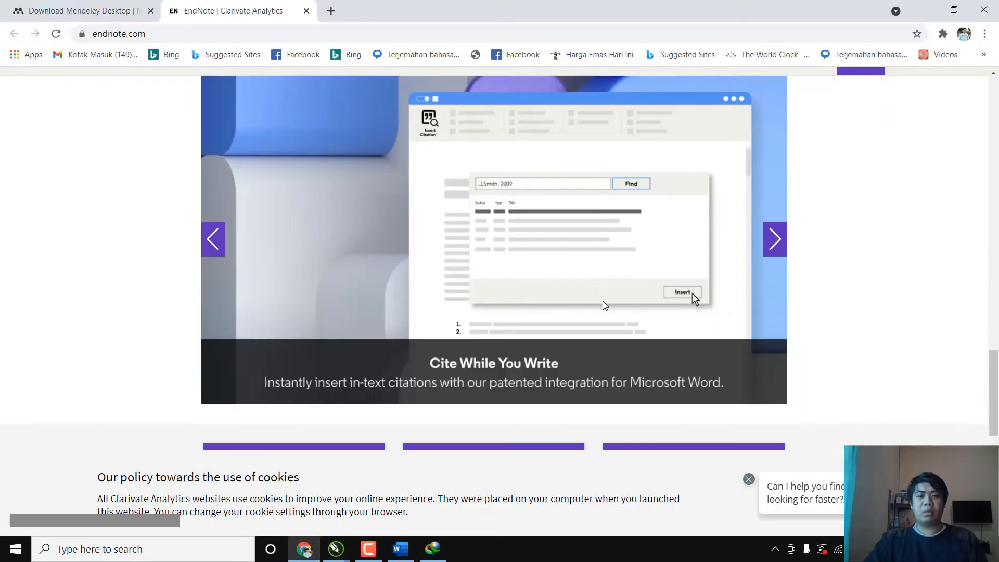
{"action": "scroll", "coordinate": [617, 319], "scroll_direction": "up", "scroll_amount": 3}
{"action": "scroll", "coordinate": [648, 273], "scroll_direction": "up", "scroll_amount": 2}
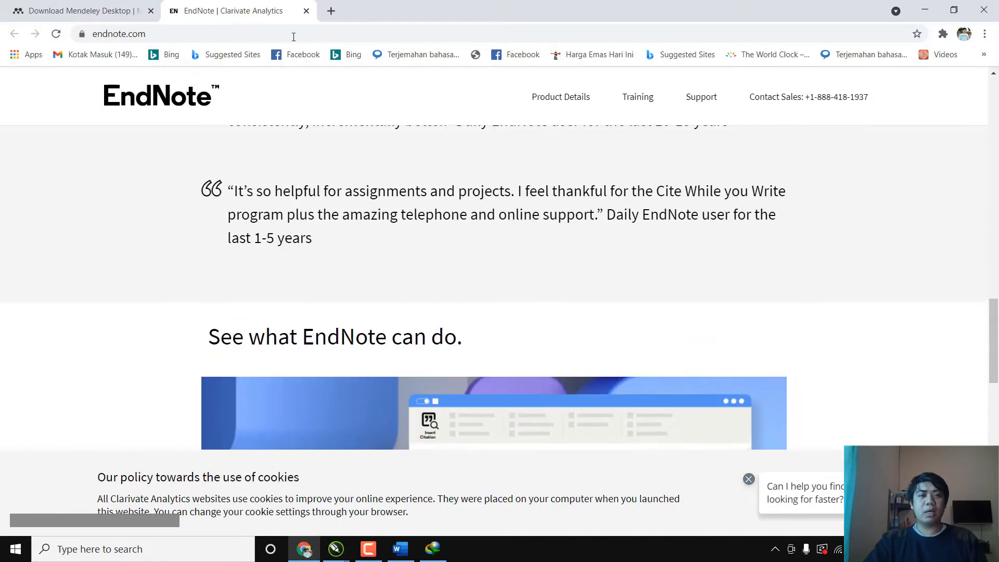
{"action": "left_click", "coordinate": [89, 10]}
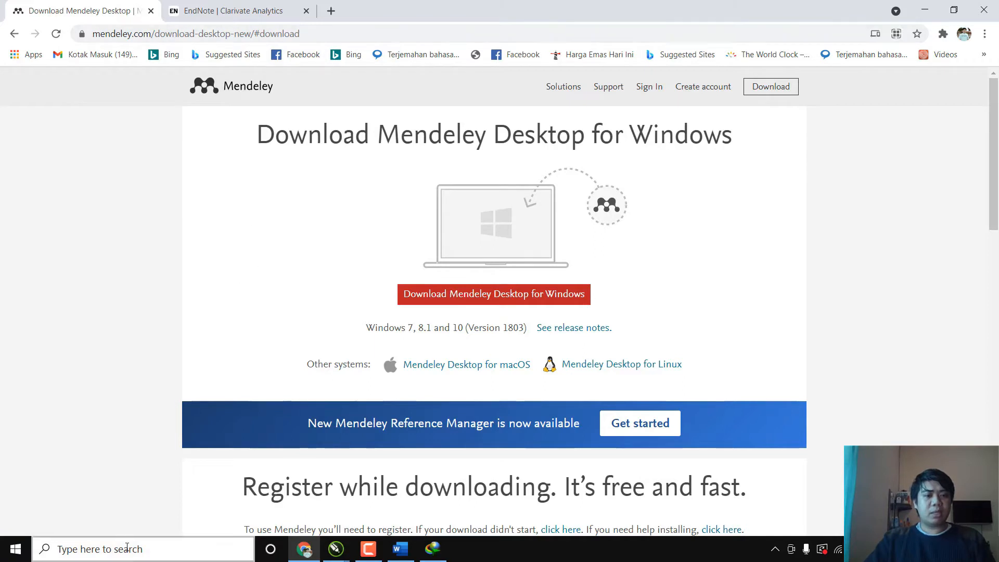
Find and launch the Windows Magnifier, and reduce its magnification from 200% to normal size.
{"action": "left_click", "coordinate": [115, 557]}
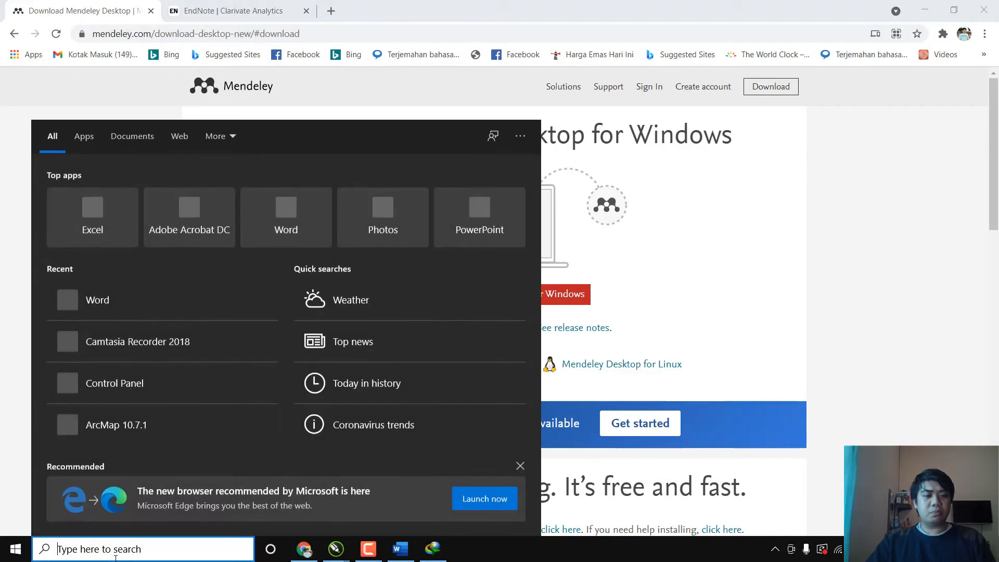
{"action": "type", "text": "ms"}
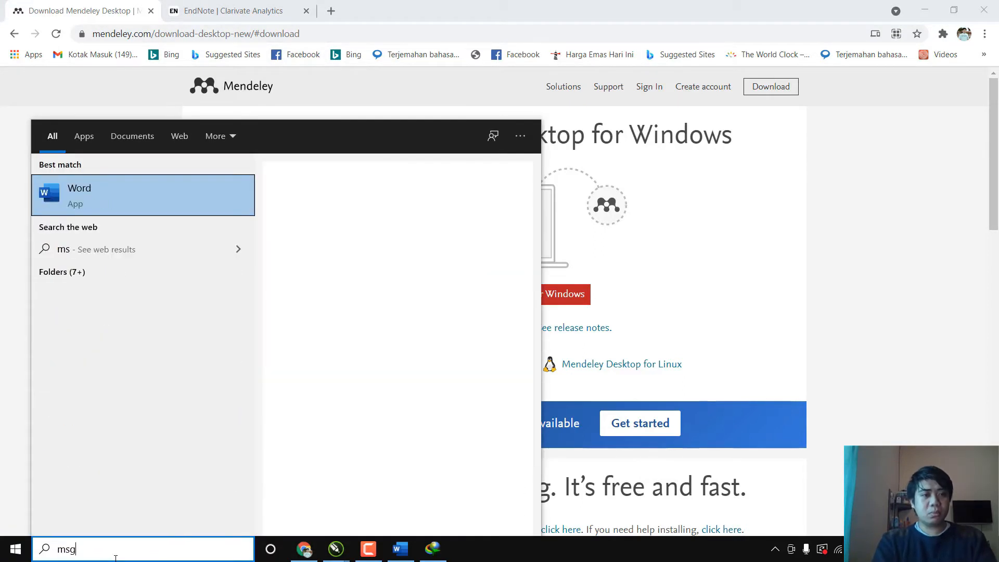
{"action": "type", "text": "g"}
{"action": "key", "text": "BackSpace"}
{"action": "key", "text": "BackSpace"}
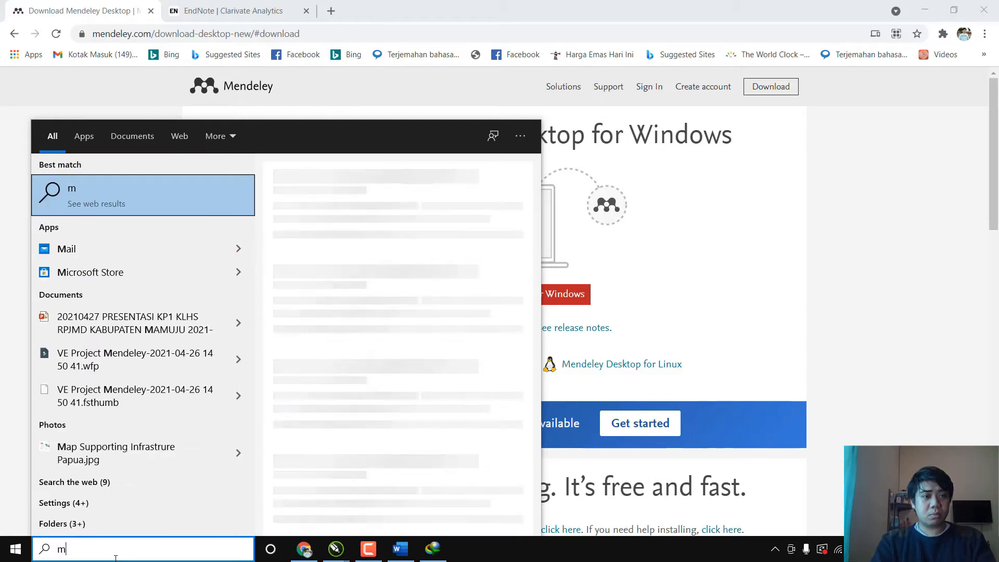
{"action": "type", "text": "a"}
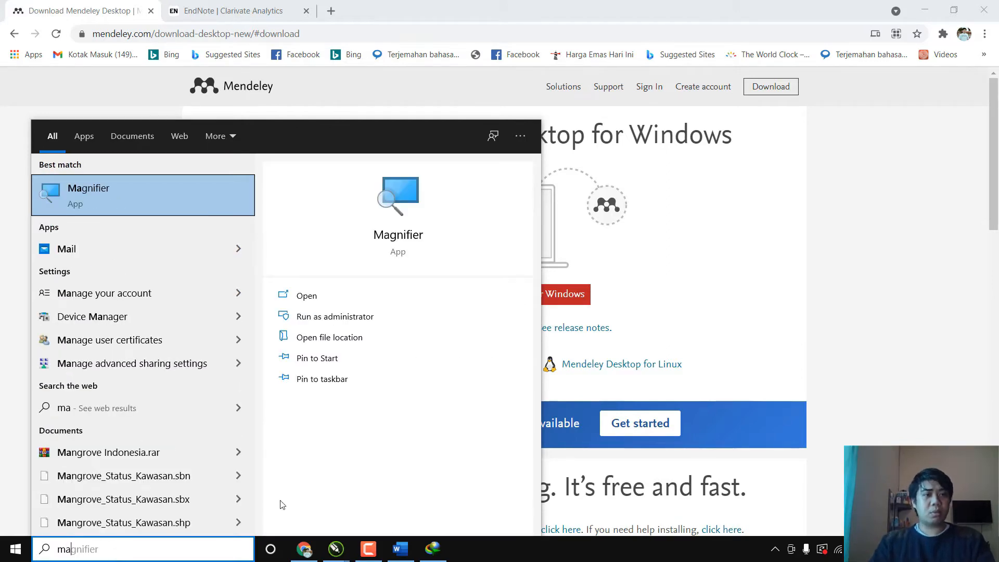
{"action": "left_click", "coordinate": [113, 207]}
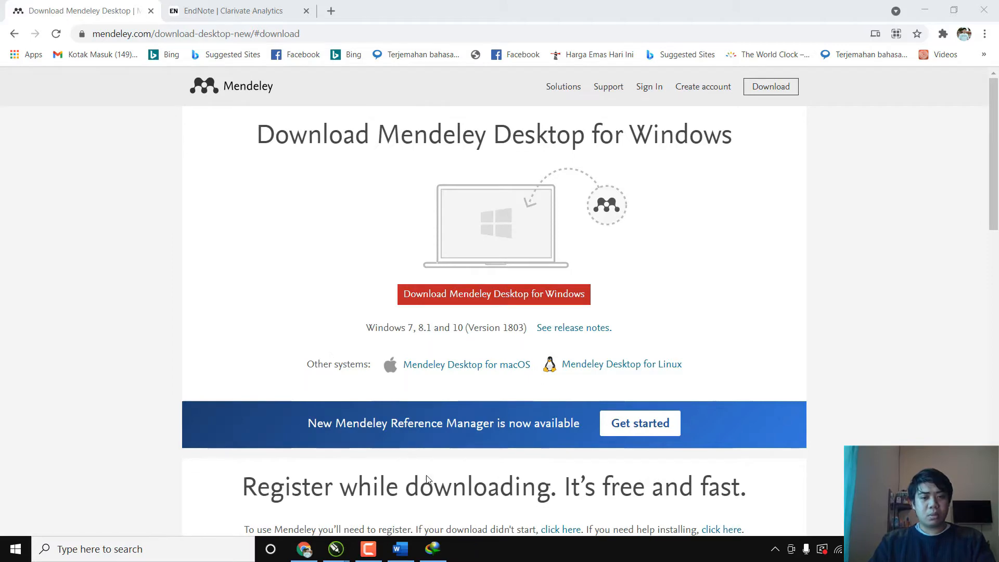
{"action": "left_click", "coordinate": [178, 189]}
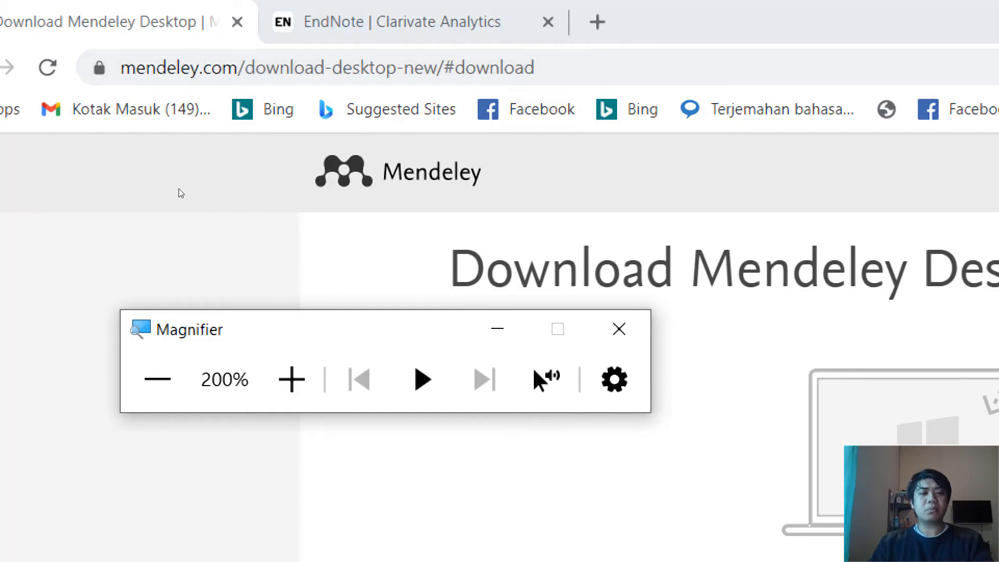
{"action": "left_click", "coordinate": [157, 380]}
{"action": "left_click", "coordinate": [282, 164]}
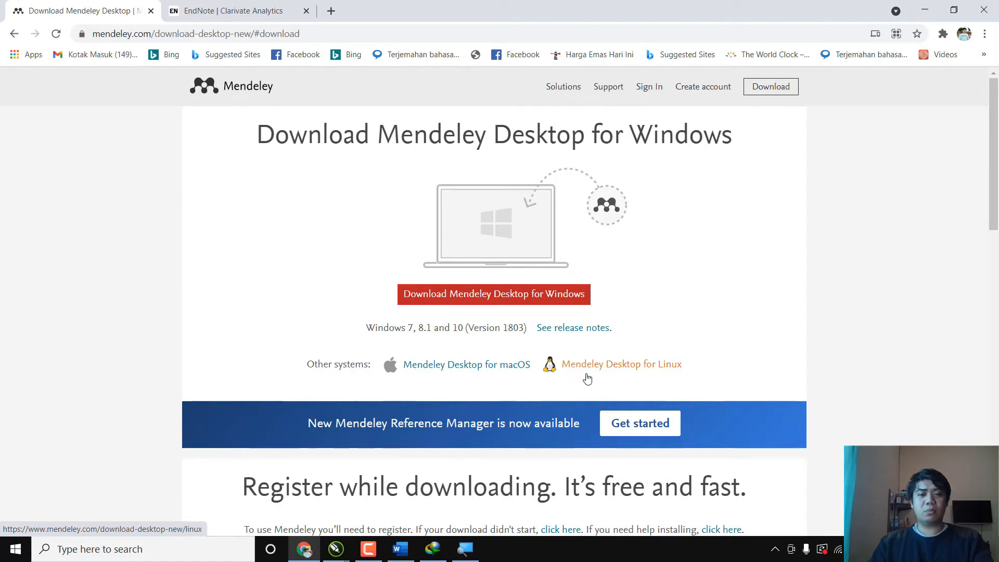
Download Mendeley Desktop for Windows into the Programs download folder, adding the duplicate with a numbered file name.
{"action": "left_click", "coordinate": [535, 300]}
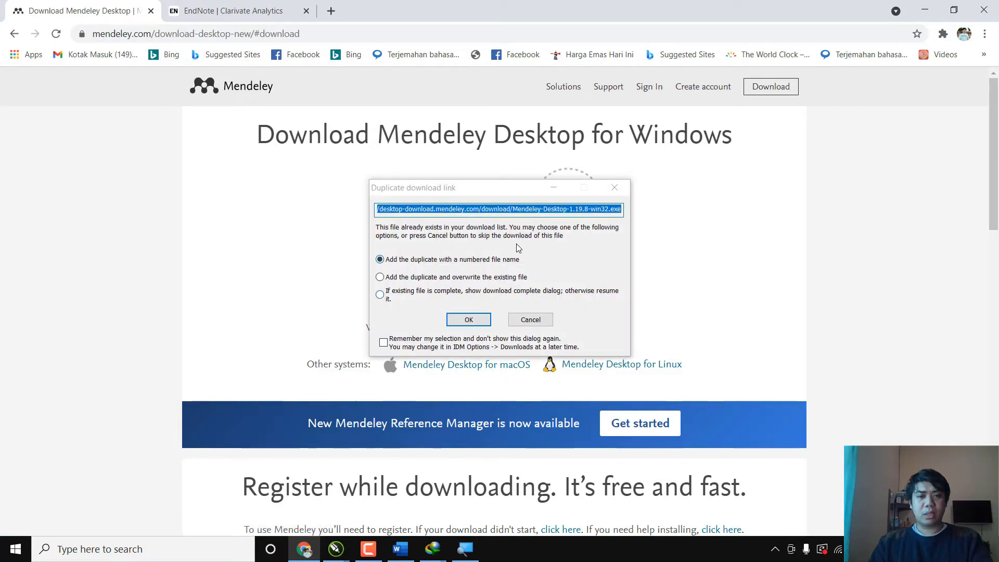
{"action": "left_click", "coordinate": [483, 320]}
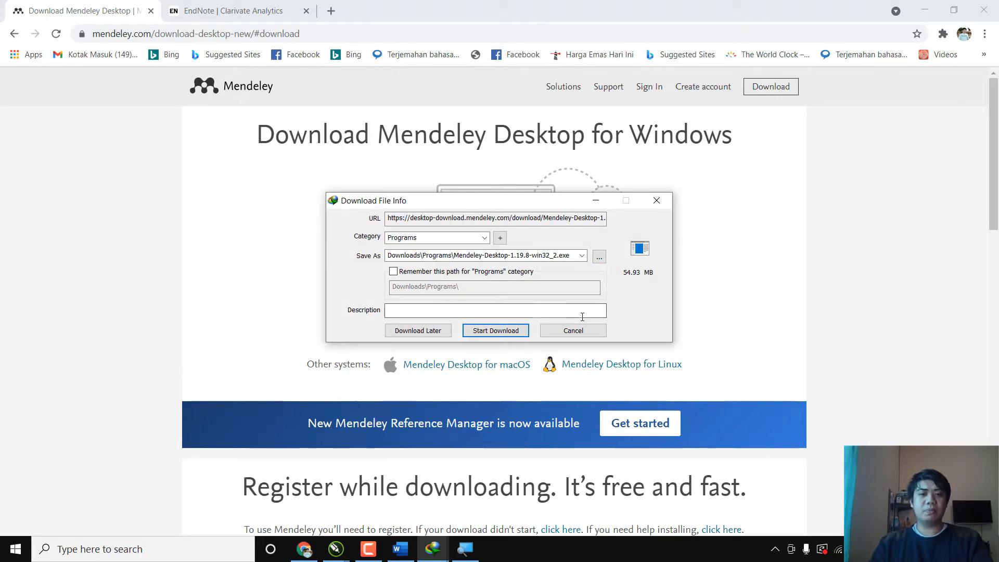
{"action": "left_click", "coordinate": [507, 331]}
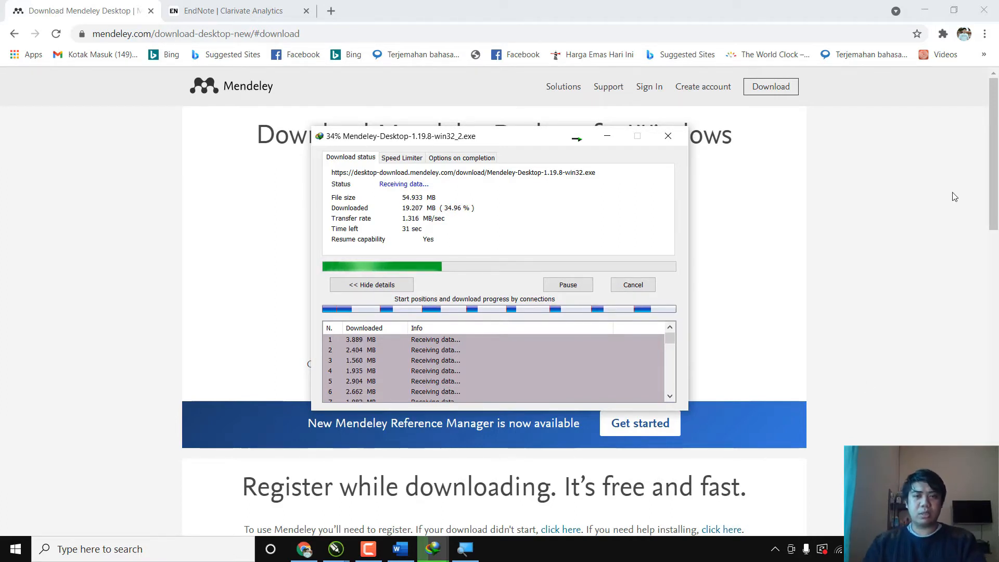
{"action": "left_click", "coordinate": [607, 136]}
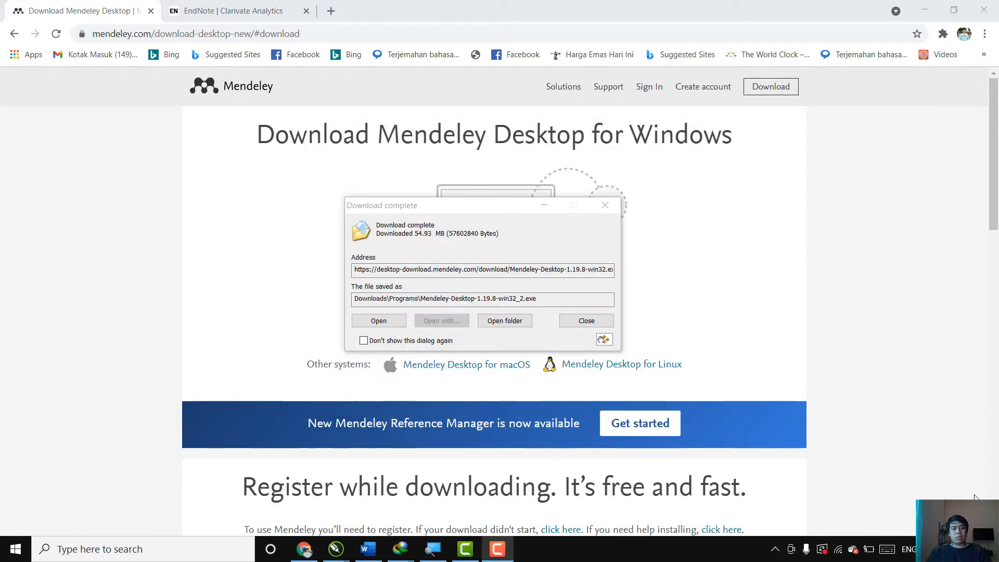
{"action": "left_click_drag", "start_coordinate": [465, 201], "coordinate": [468, 183]}
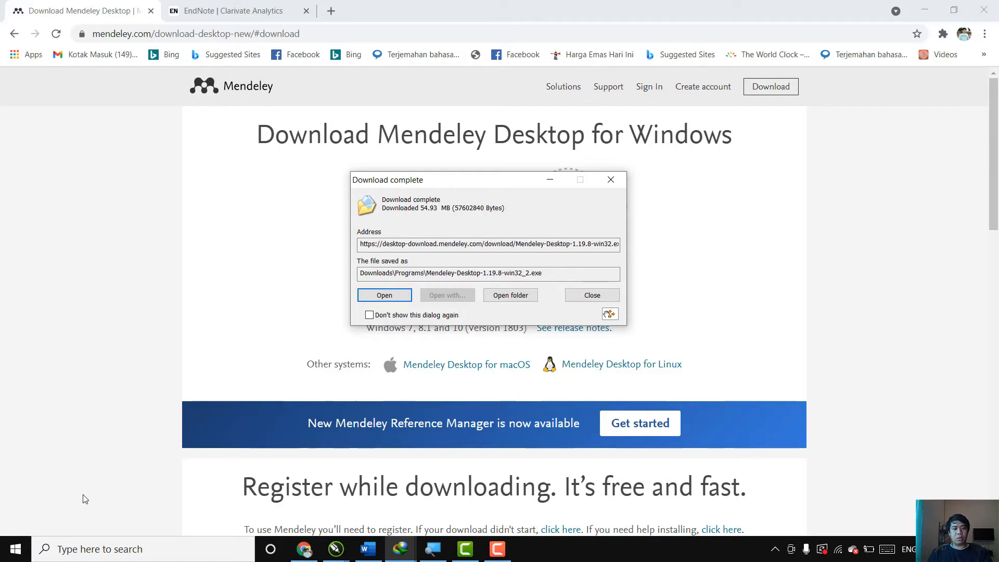
Open the Programs folder inside Downloads in File Explorer, dismissing the download completion dialog.
{"action": "key", "text": "super+e"}
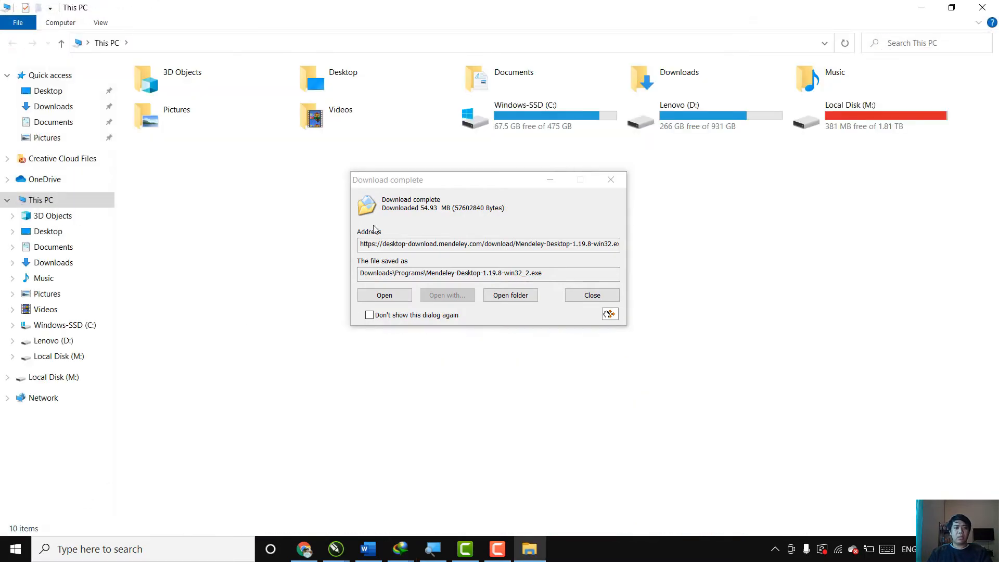
{"action": "left_click", "coordinate": [611, 180]}
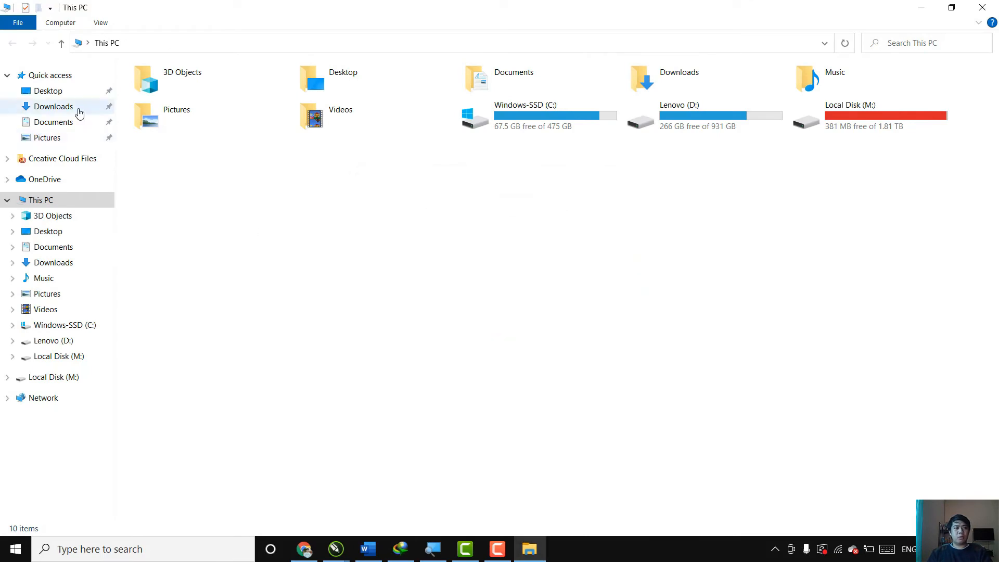
{"action": "left_click", "coordinate": [79, 112]}
{"action": "scroll", "coordinate": [393, 251], "scroll_direction": "down", "scroll_amount": 1}
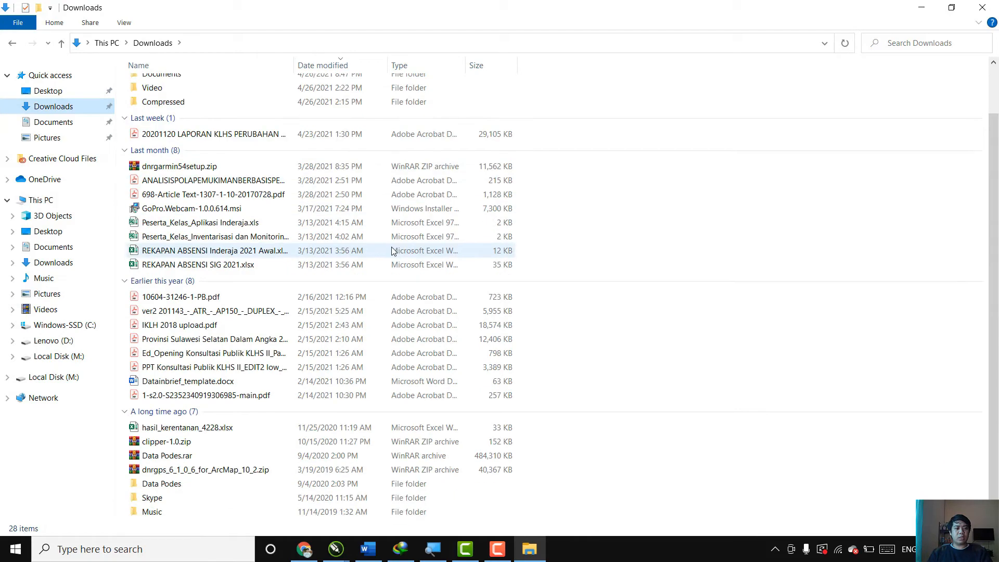
{"action": "scroll", "coordinate": [235, 165], "scroll_direction": "up", "scroll_amount": 1}
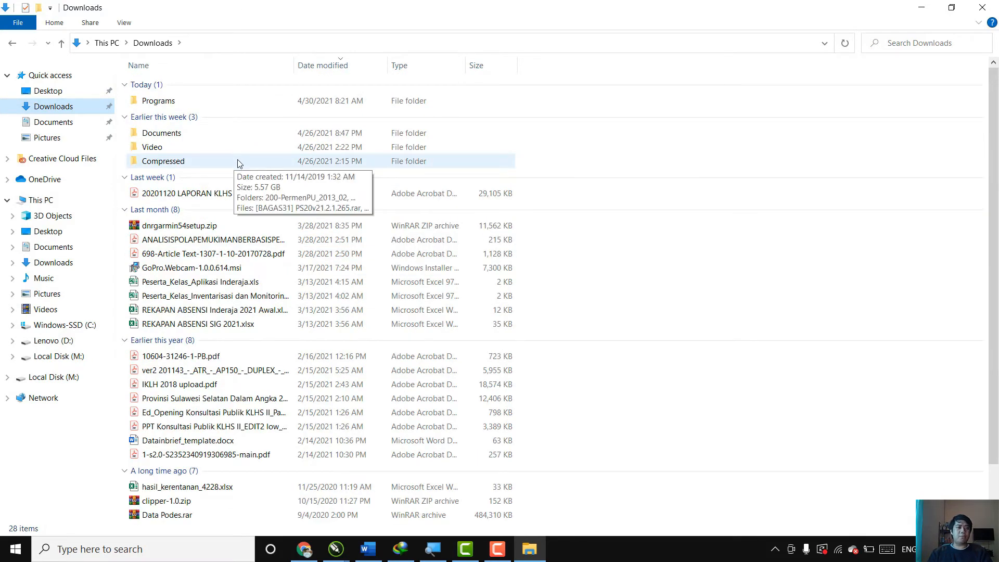
{"action": "double_click", "coordinate": [205, 105]}
Launch the installer Mendeley-Desktop-1.19.8-win32.exe from the Programs folder.
{"action": "scroll", "coordinate": [396, 299], "scroll_direction": "down", "scroll_amount": 3}
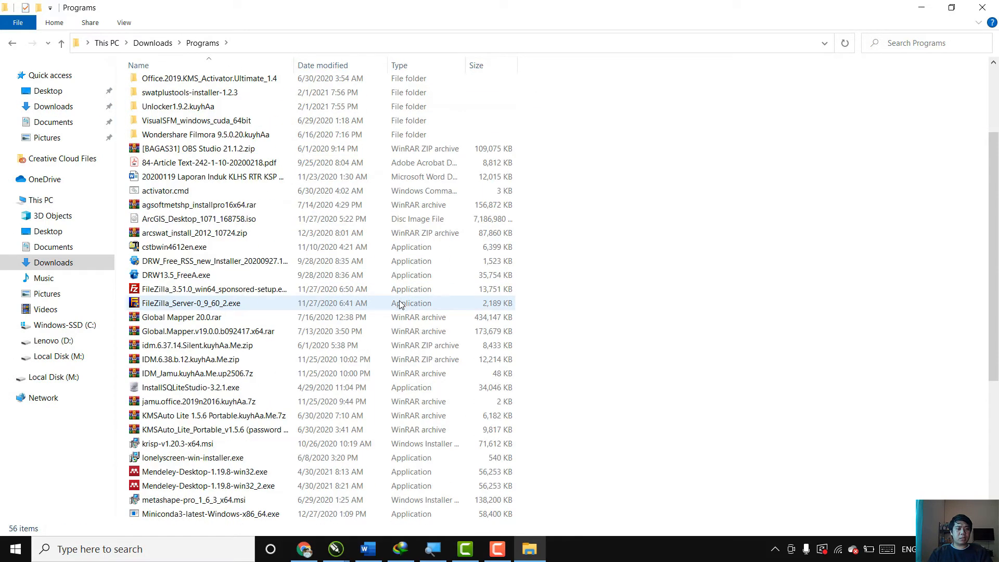
{"action": "scroll", "coordinate": [400, 305], "scroll_direction": "down", "scroll_amount": 2}
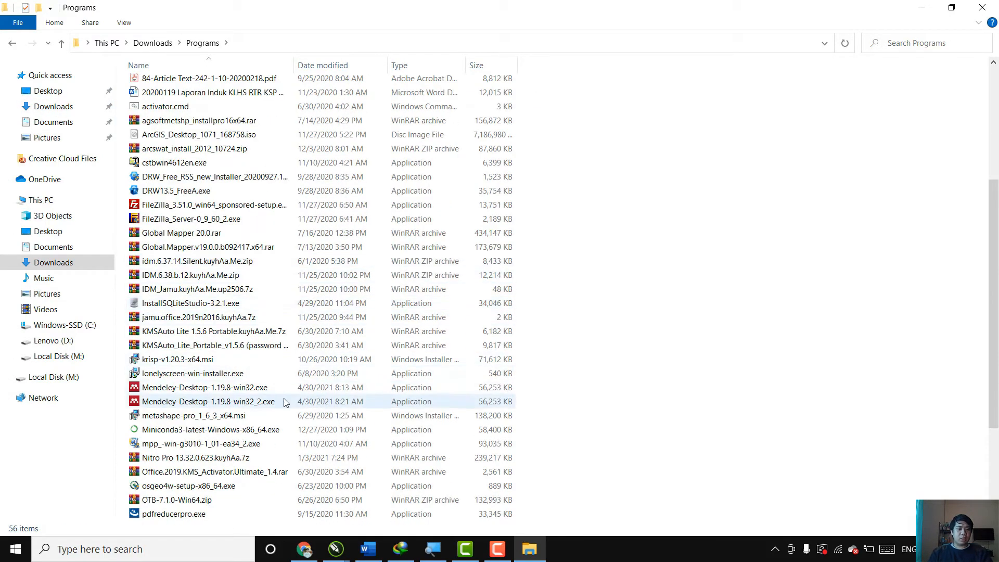
{"action": "left_click", "coordinate": [258, 391]}
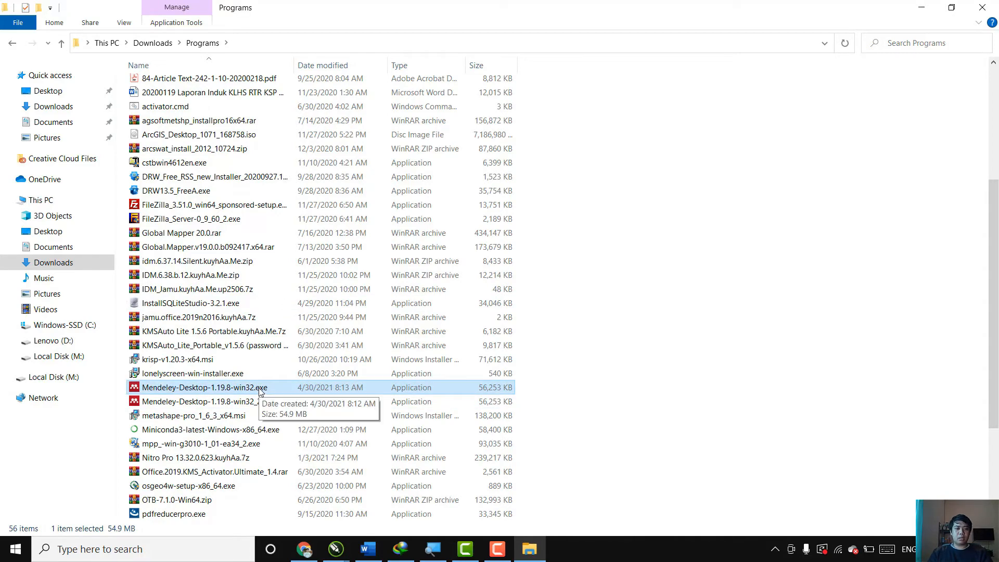
{"action": "right_click", "coordinate": [260, 391]}
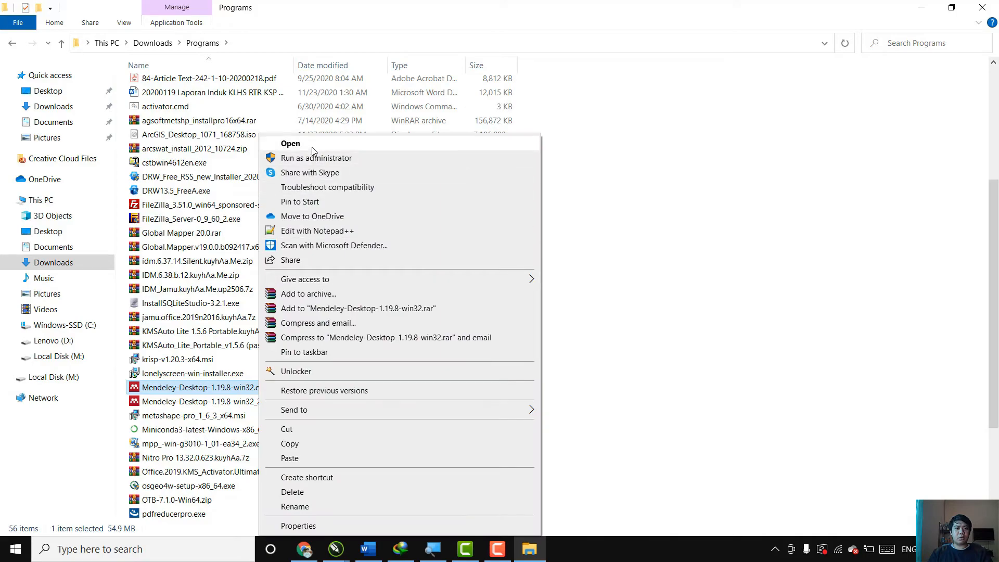
{"action": "left_click", "coordinate": [313, 150]}
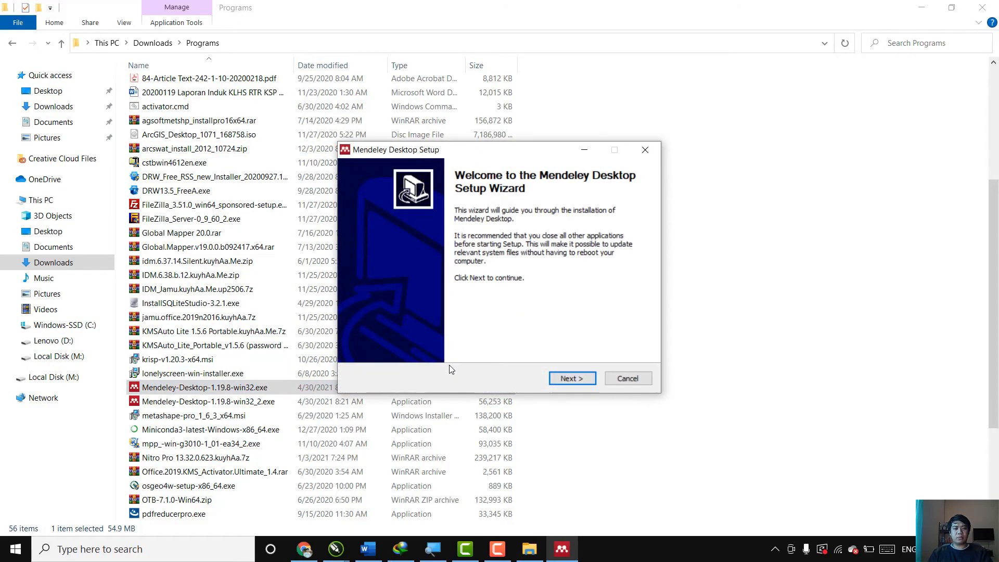
Accept the license, install Mendeley Desktop with the default destination and Start Menu folder, and finish with Run Mendeley Desktop enabled.
{"action": "key", "text": "Return"}
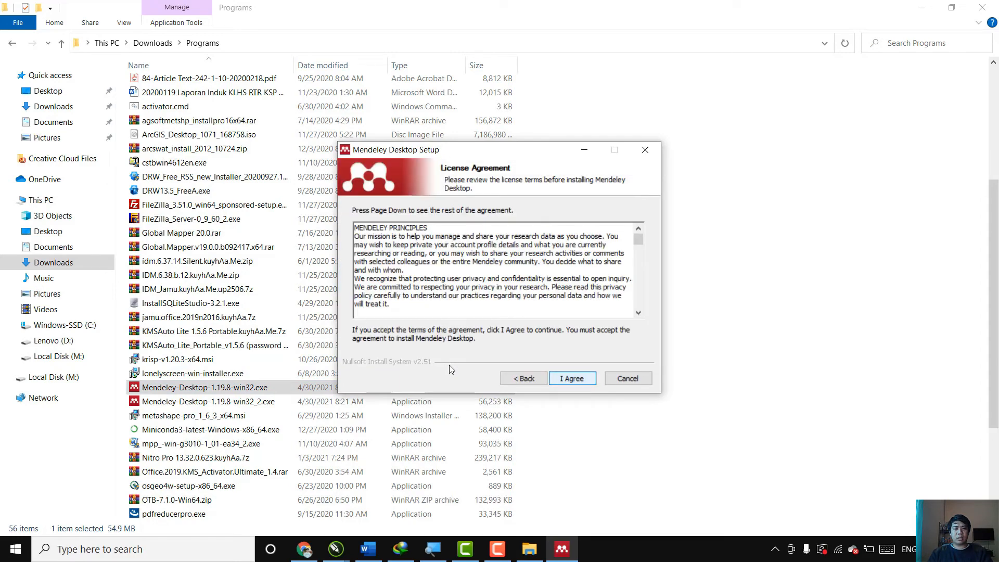
{"action": "key", "text": "Return"}
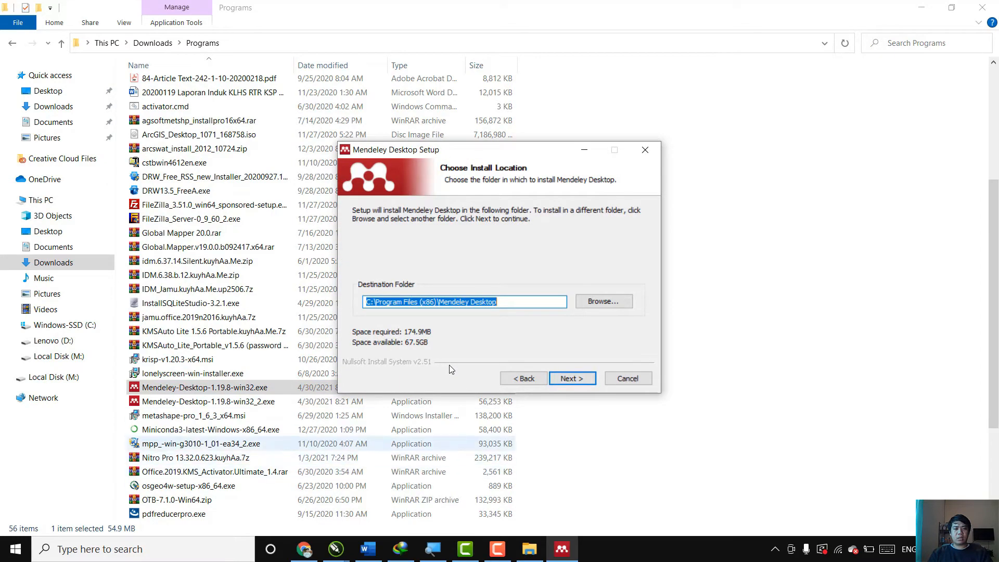
{"action": "key", "text": "Return"}
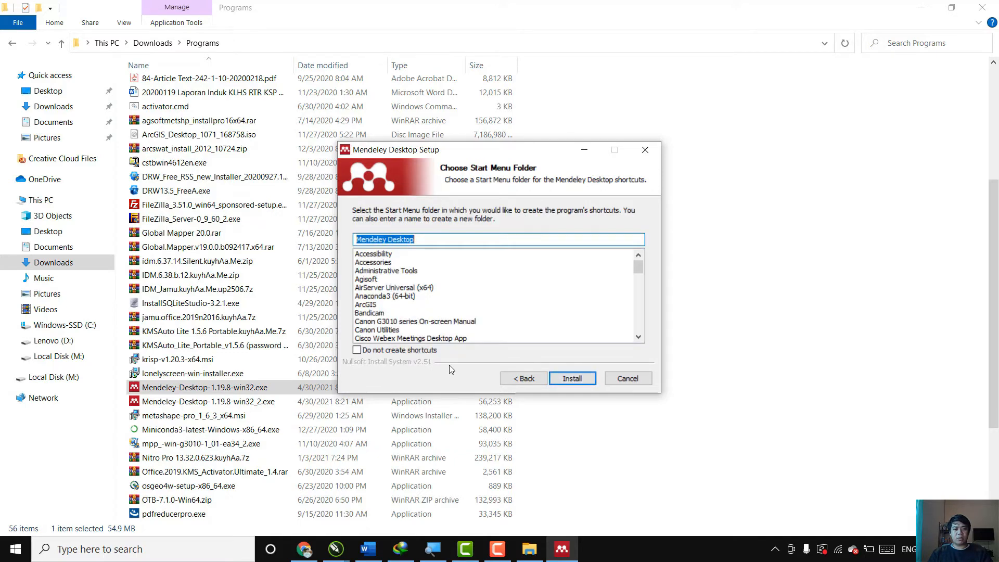
{"action": "key", "text": "Return"}
{"action": "key", "text": "Return"}
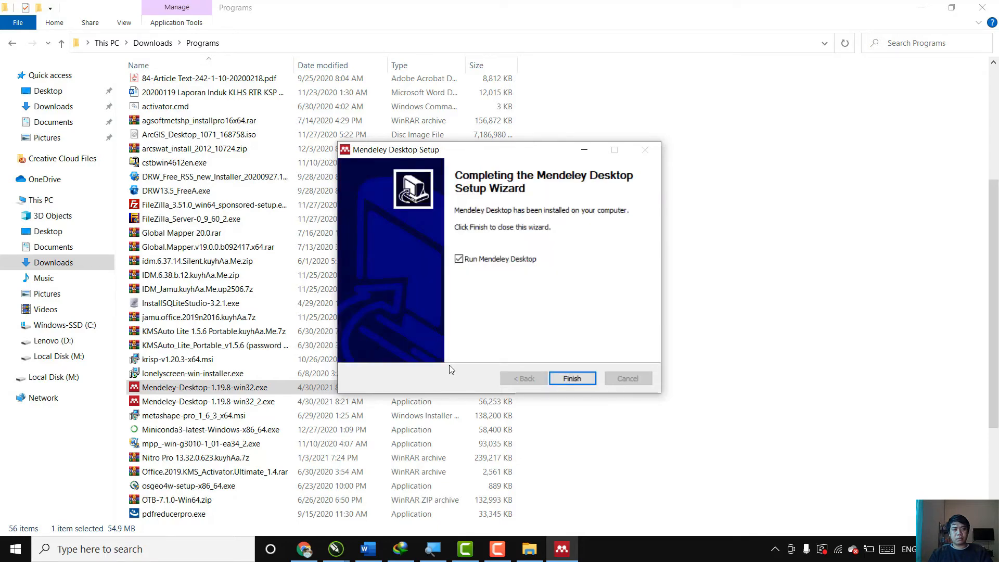
{"action": "left_click", "coordinate": [572, 378]}
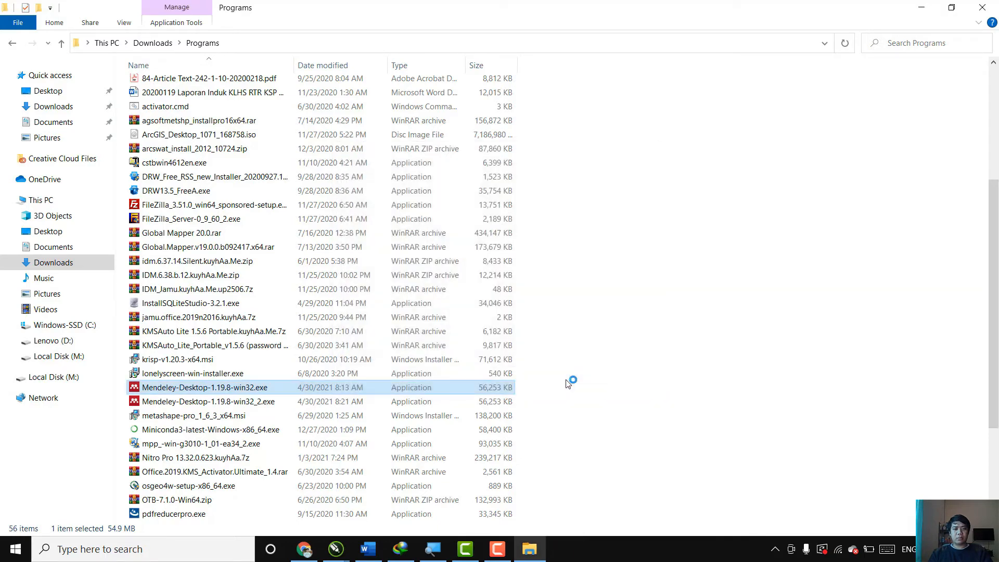
Minimize the open windows to clear the desktop for Mendeley Desktop.
{"action": "left_click", "coordinate": [924, 8]}
{"action": "left_click", "coordinate": [925, 11]}
{"action": "left_click", "coordinate": [923, 7]}
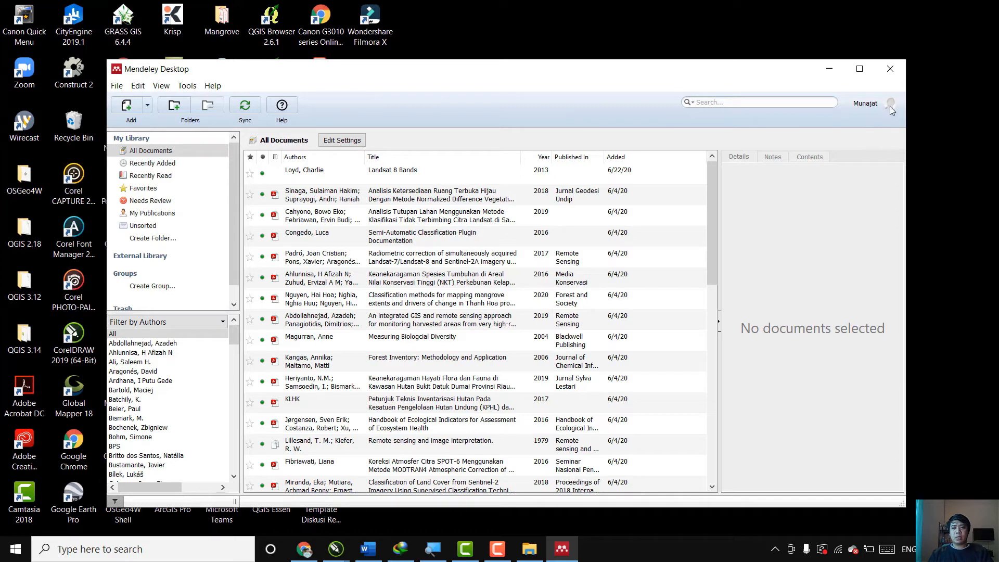
Sign out of the current Mendeley Desktop account and start registering a new account from the welcome dialog.
{"action": "left_click", "coordinate": [116, 85]}
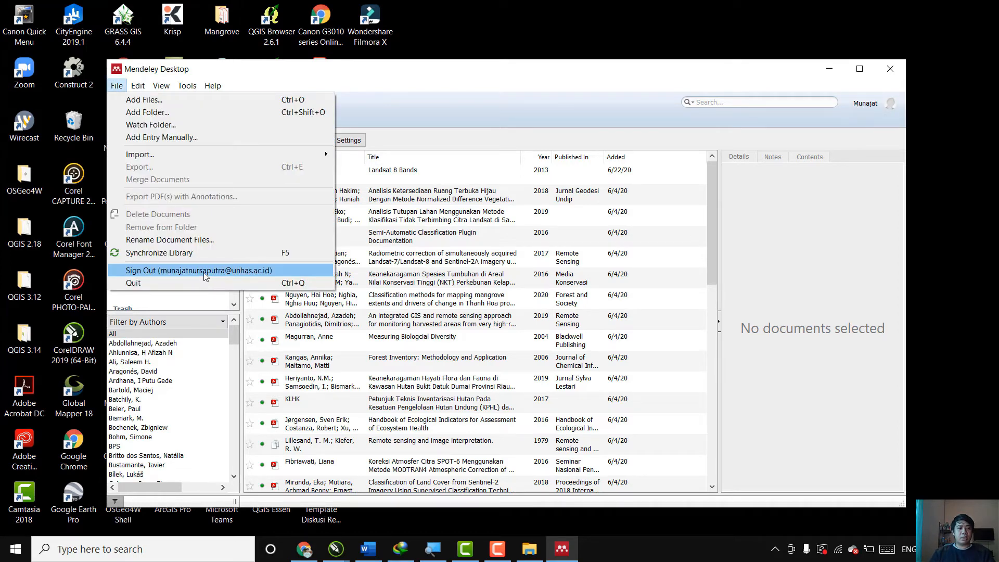
{"action": "left_click", "coordinate": [204, 272]}
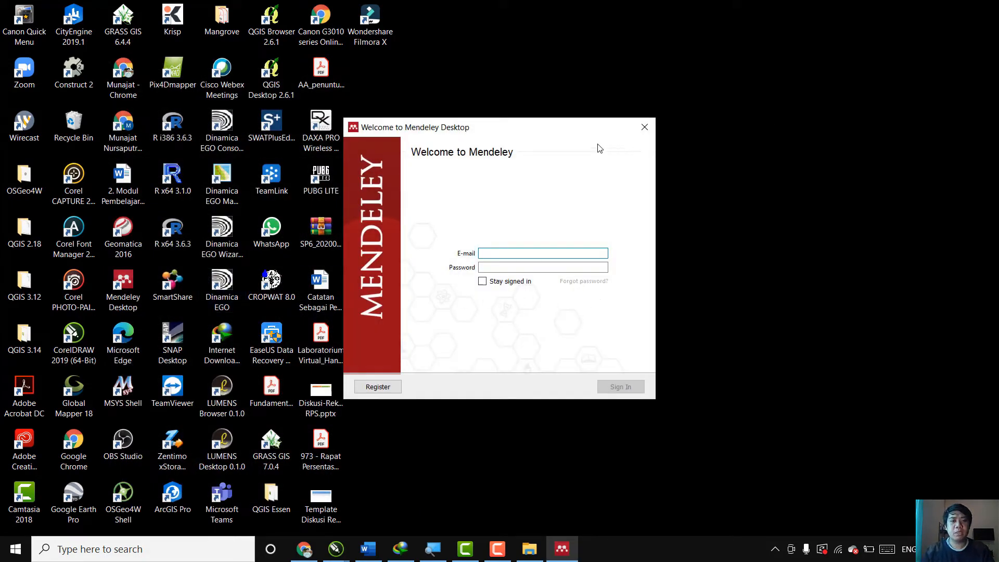
{"action": "left_click_drag", "start_coordinate": [562, 131], "coordinate": [583, 135]}
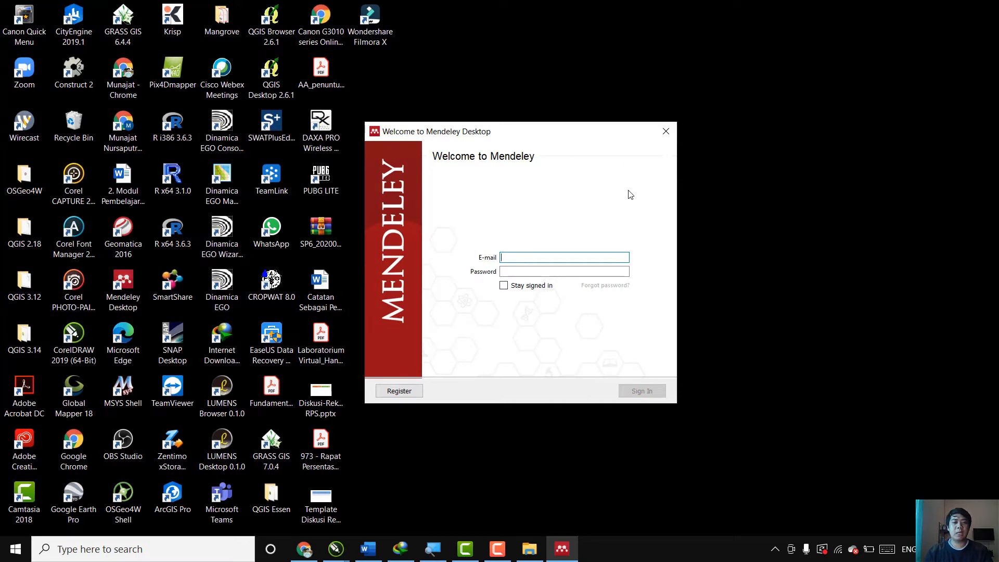
{"action": "left_click", "coordinate": [399, 391]}
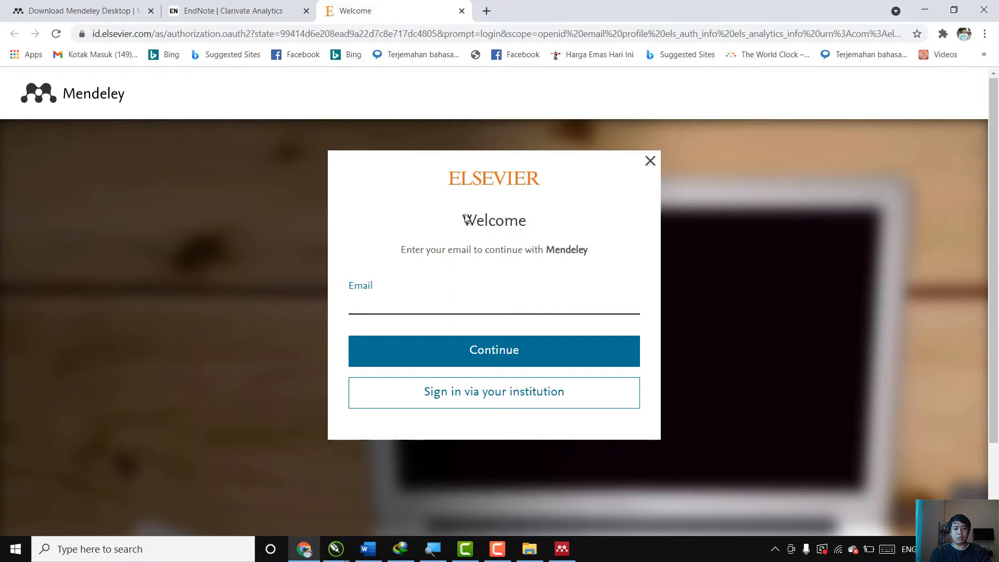
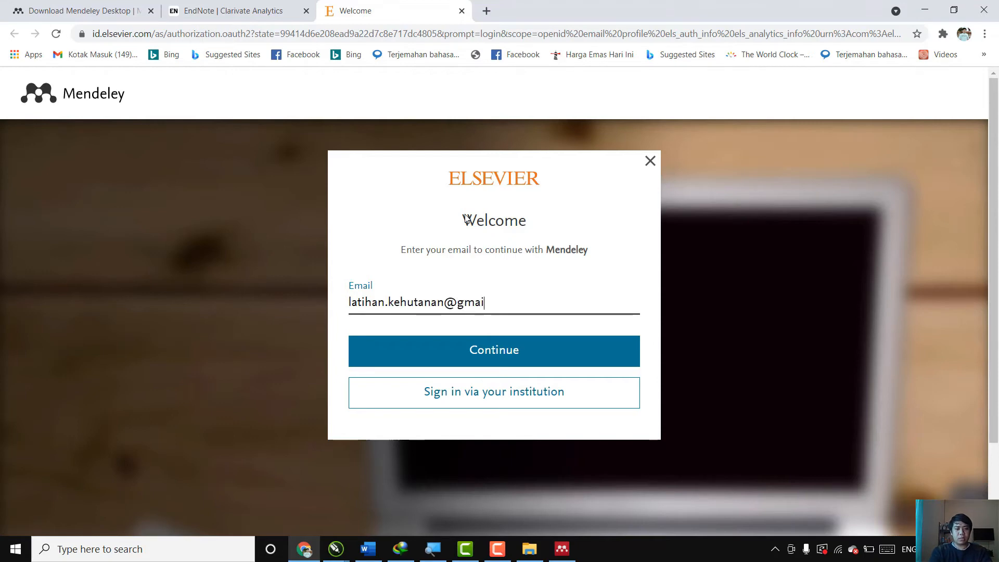
Enter the new account's email address on the Elsevier welcome page and continue to the registration form.
{"action": "left_click", "coordinate": [513, 352]}
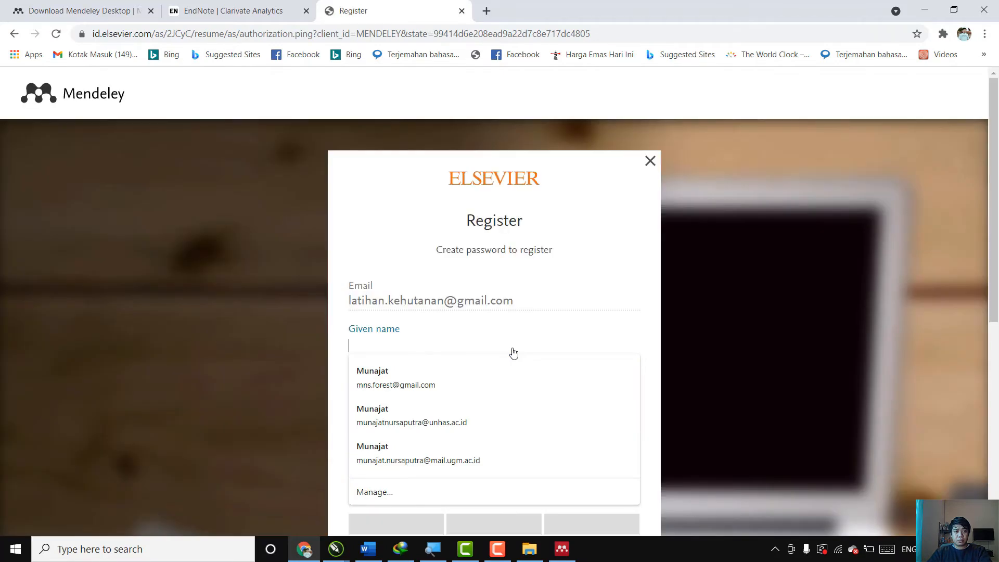
Fill in the account holder's given name and family name on the Elsevier registration form.
{"action": "scroll", "coordinate": [510, 350], "scroll_direction": "down", "scroll_amount": 3}
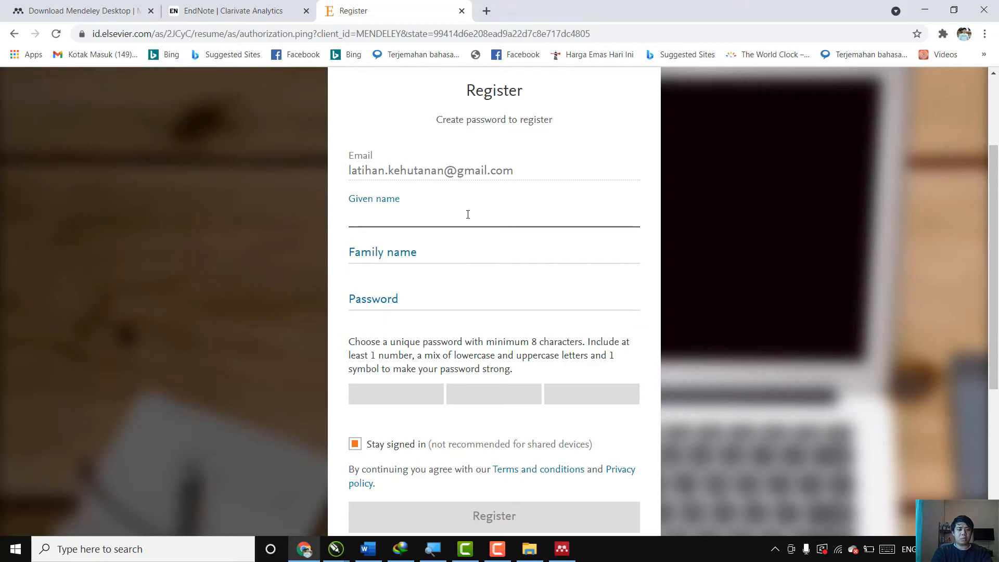
{"action": "type", "text": "Latihan"}
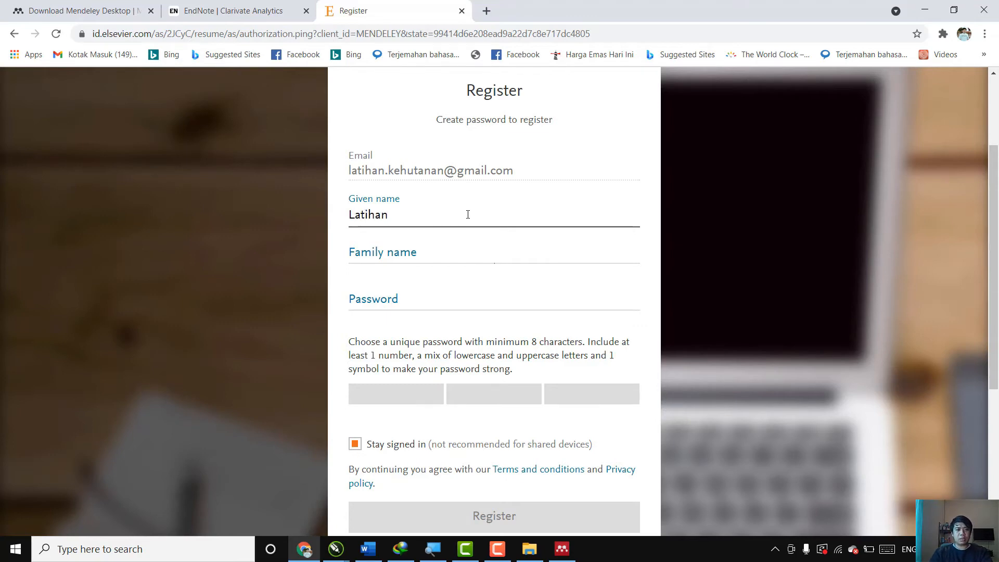
{"action": "left_click", "coordinate": [385, 245]}
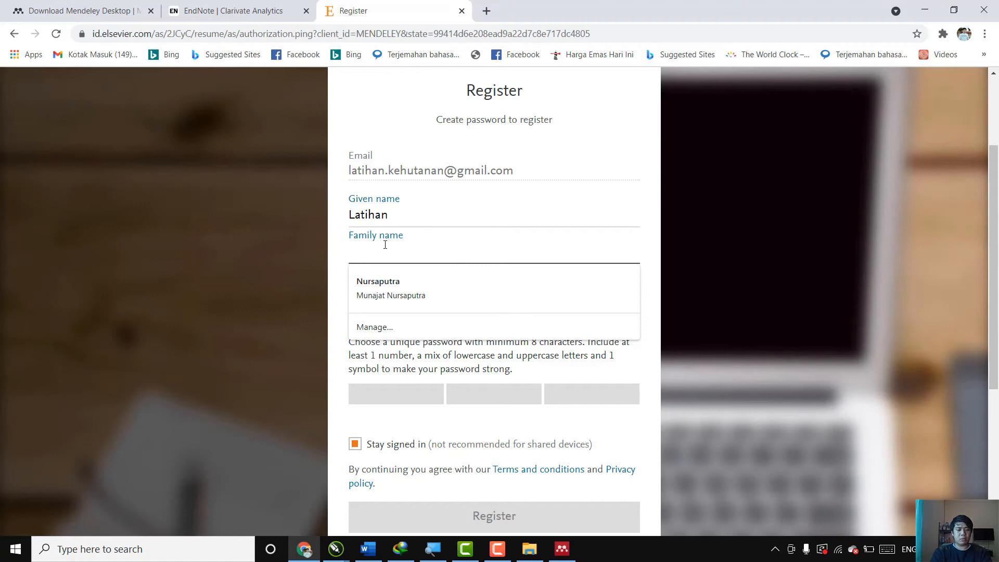
{"action": "type", "text": "N"}
{"action": "key", "text": "BackSpace"}
{"action": "type", "text": "K"}
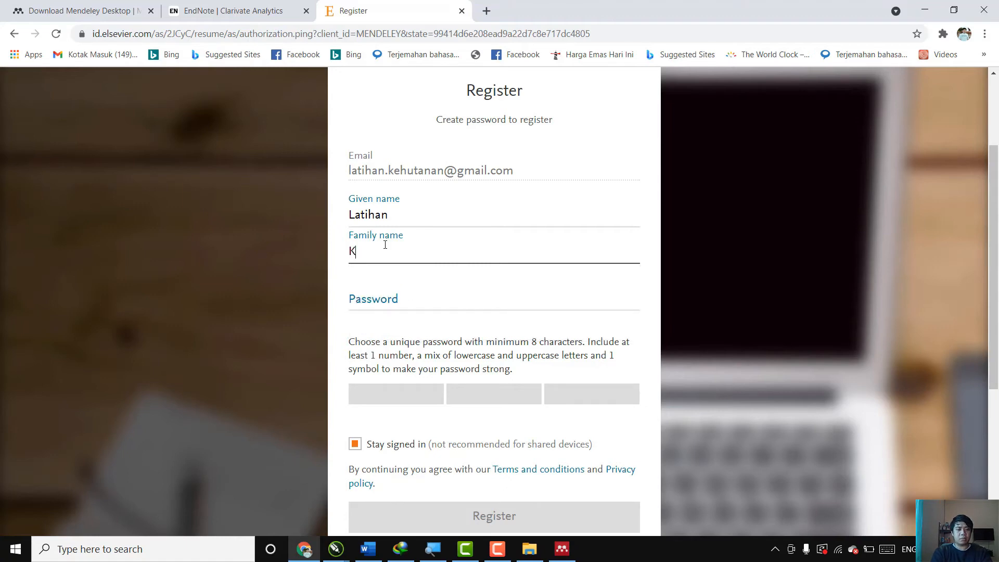
{"action": "type", "text": "ehutanan"}
Enter the account password in the registration form.
{"action": "left_click", "coordinate": [370, 297]}
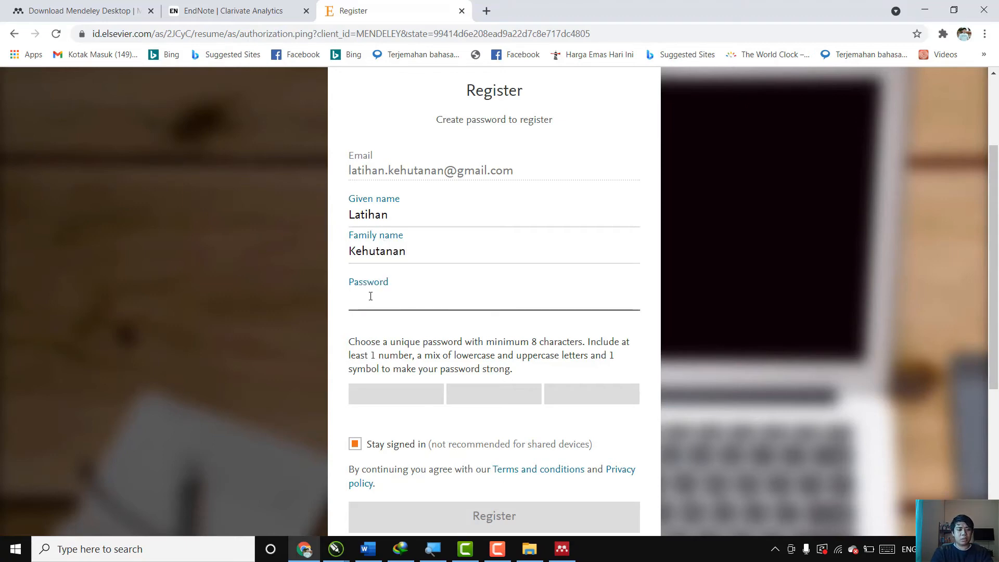
{"action": "type", "text": "****"}
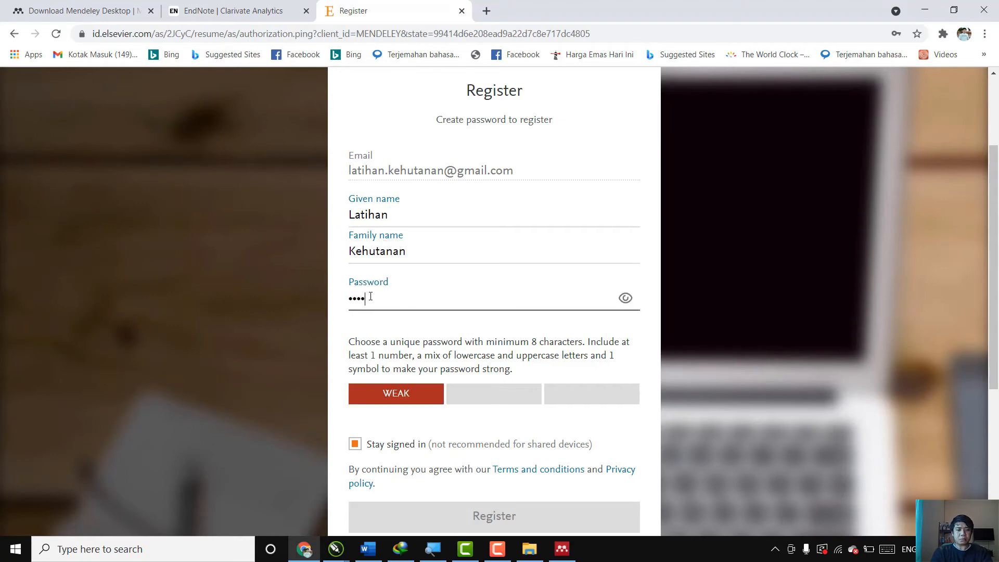
{"action": "key", "text": "BackSpace"}
{"action": "key", "text": "BackSpace"}
{"action": "key", "text": "BackSpace"}
{"action": "key", "text": "BackSpace"}
{"action": "type", "text": "*************"}
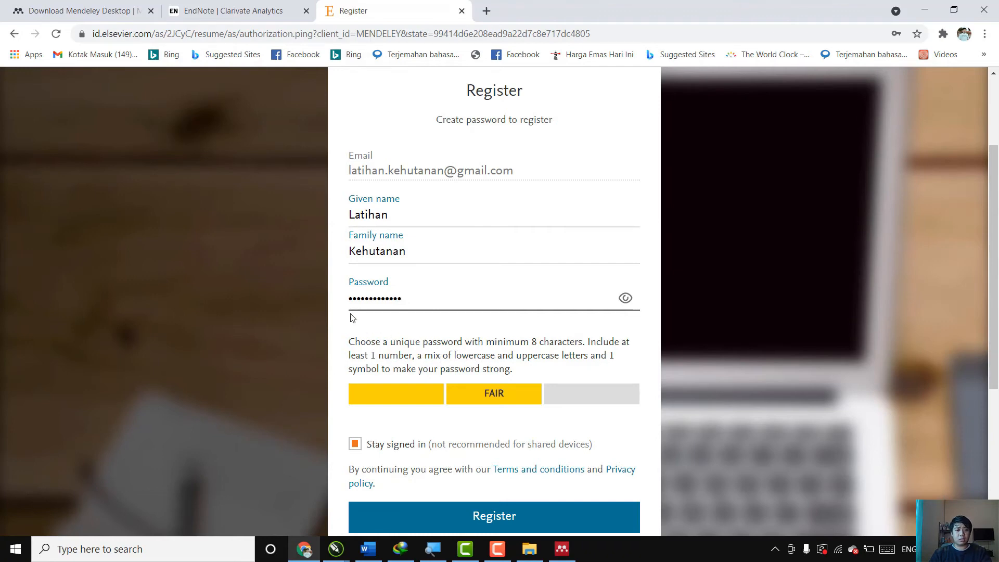
Submit the registration and continue to Mendeley, skipping the current role and field of study questions.
{"action": "scroll", "coordinate": [350, 317], "scroll_direction": "down", "scroll_amount": 1}
{"action": "left_click", "coordinate": [533, 459]}
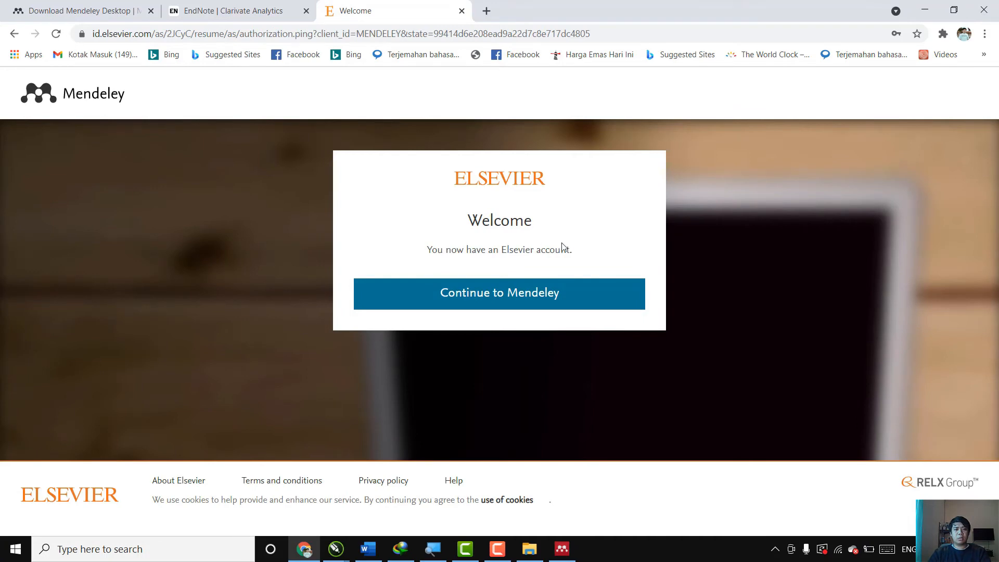
{"action": "left_click", "coordinate": [511, 296]}
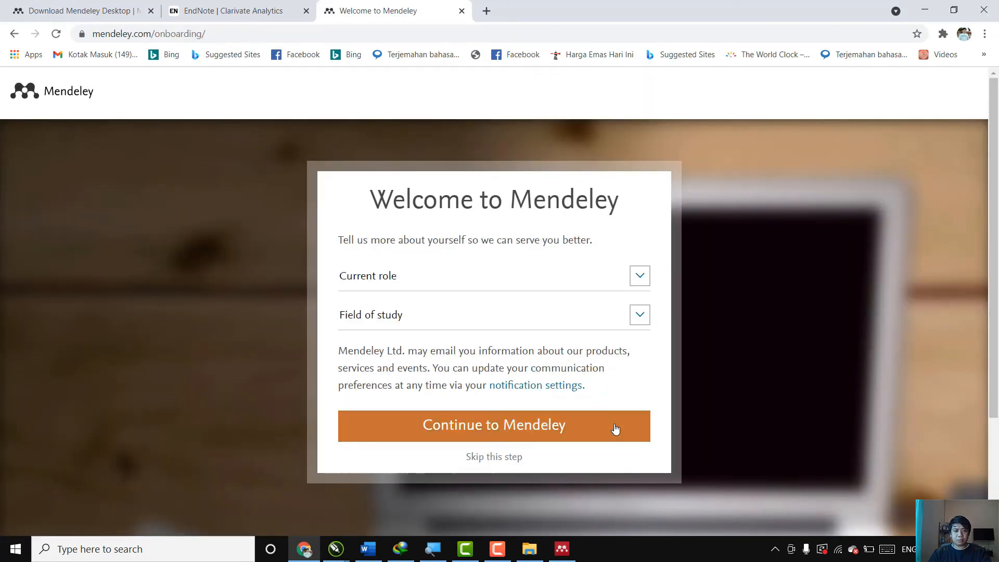
{"action": "left_click", "coordinate": [502, 462]}
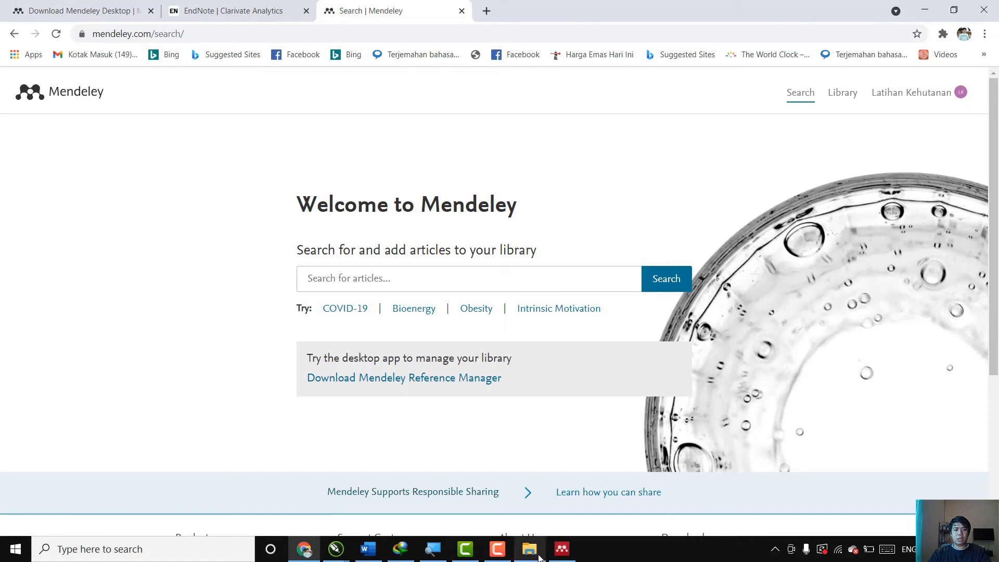
Switch back to Mendeley Desktop and enter the newly registered email address in the sign-in dialog.
{"action": "left_click", "coordinate": [562, 541]}
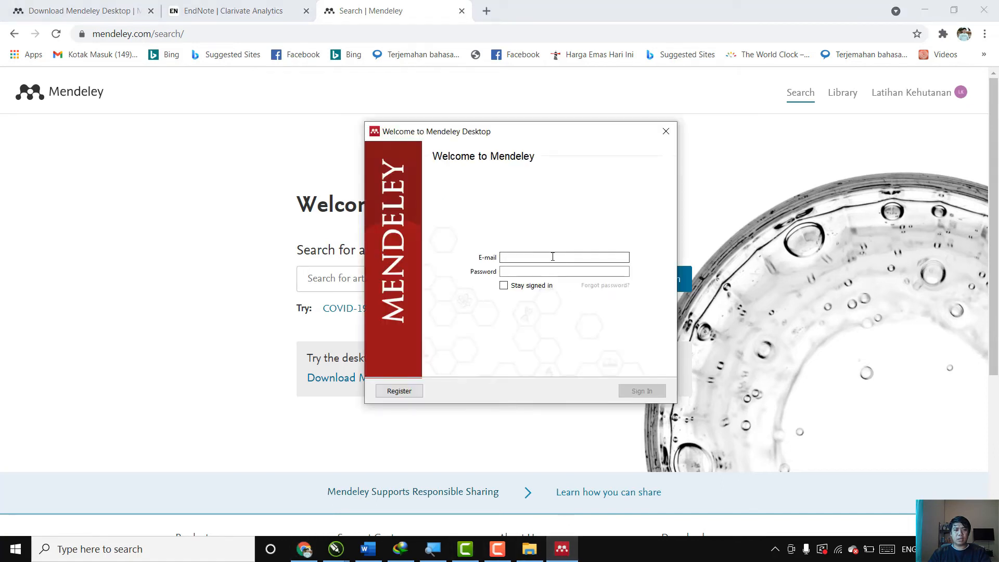
{"action": "left_click", "coordinate": [577, 257]}
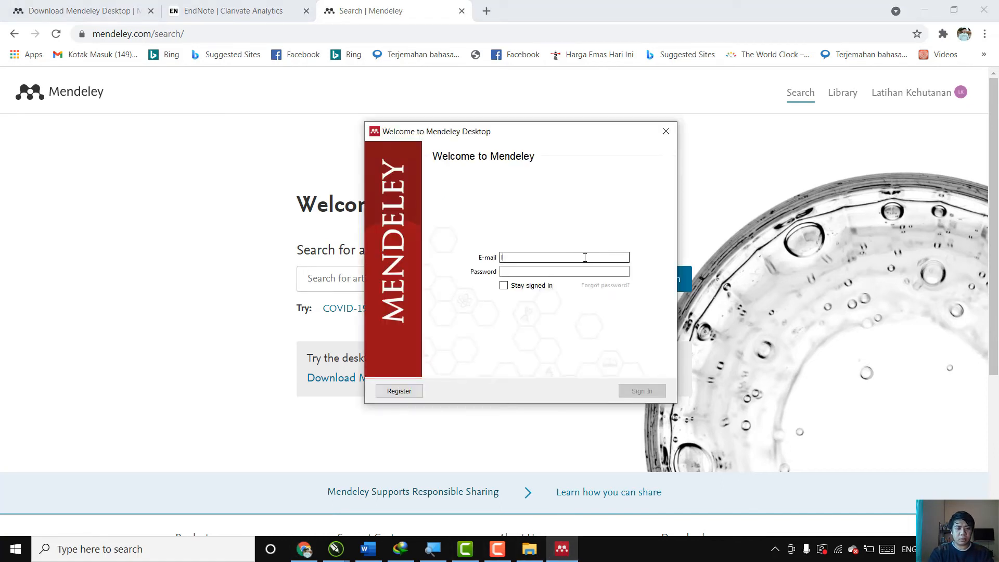
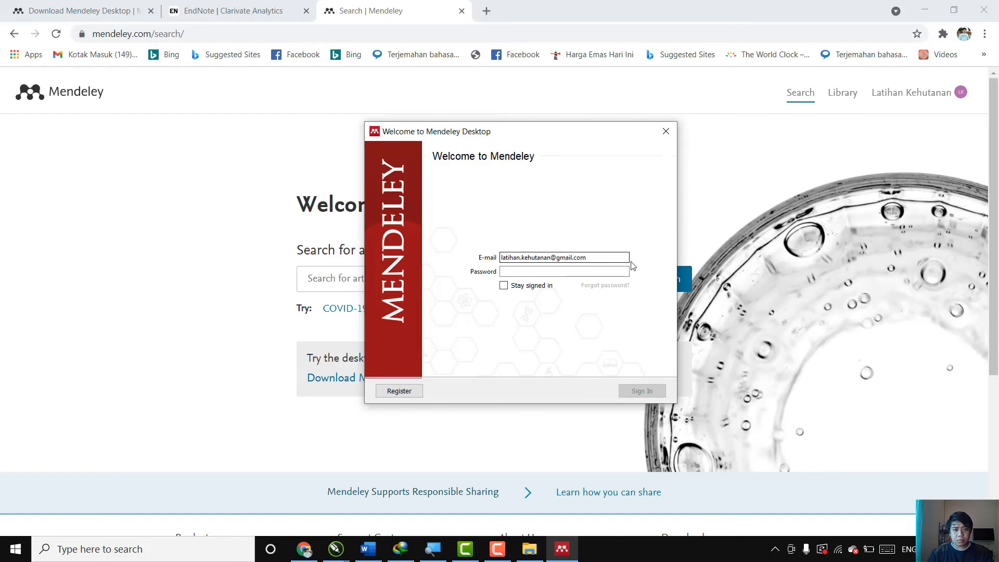
Enter the account password and sign in to Mendeley Desktop without enabling Stay signed in.
{"action": "left_click", "coordinate": [604, 272]}
{"action": "type", "text": "••••"}
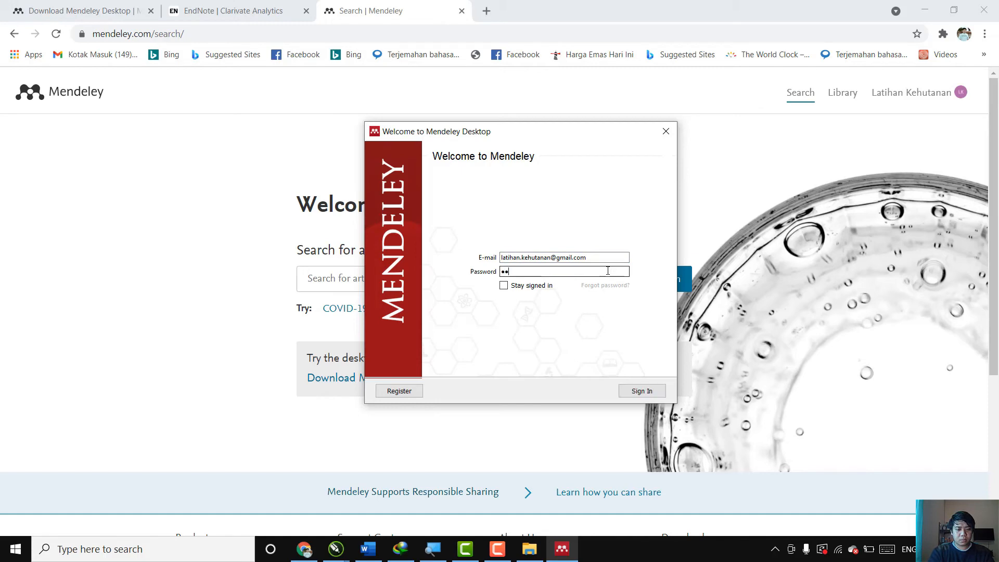
{"action": "type", "text": "•••••••"}
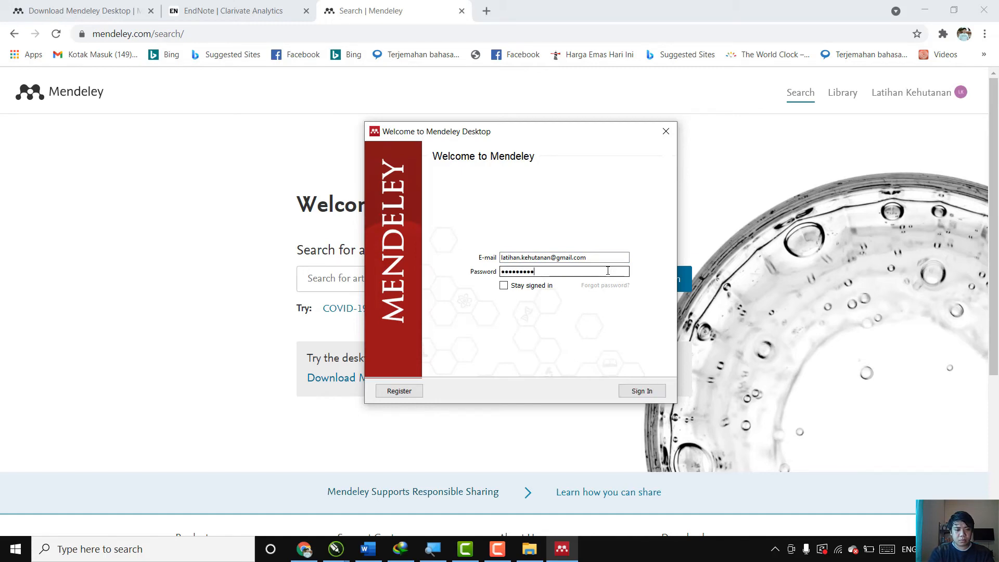
{"action": "type", "text": "••"}
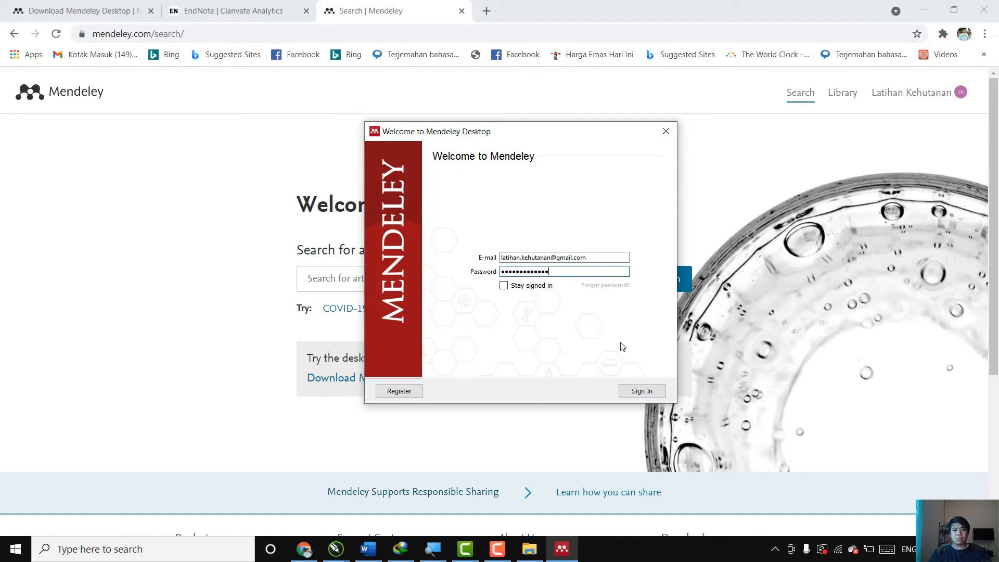
{"action": "left_click", "coordinate": [641, 391]}
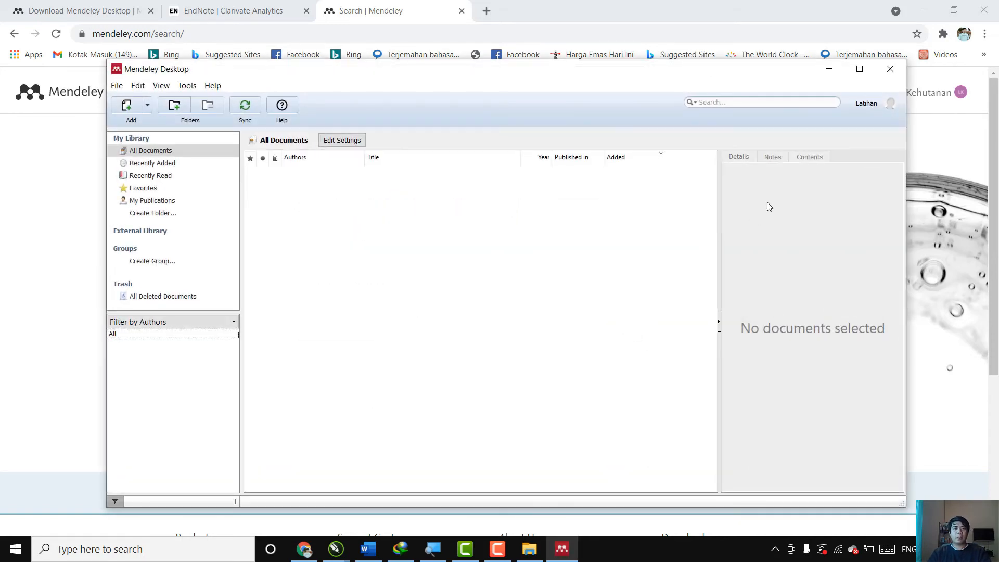
Install the MS Word plugin from the maximized Mendeley Desktop, closing the running Word application, and check the plugin's installation status.
{"action": "left_click", "coordinate": [858, 69]}
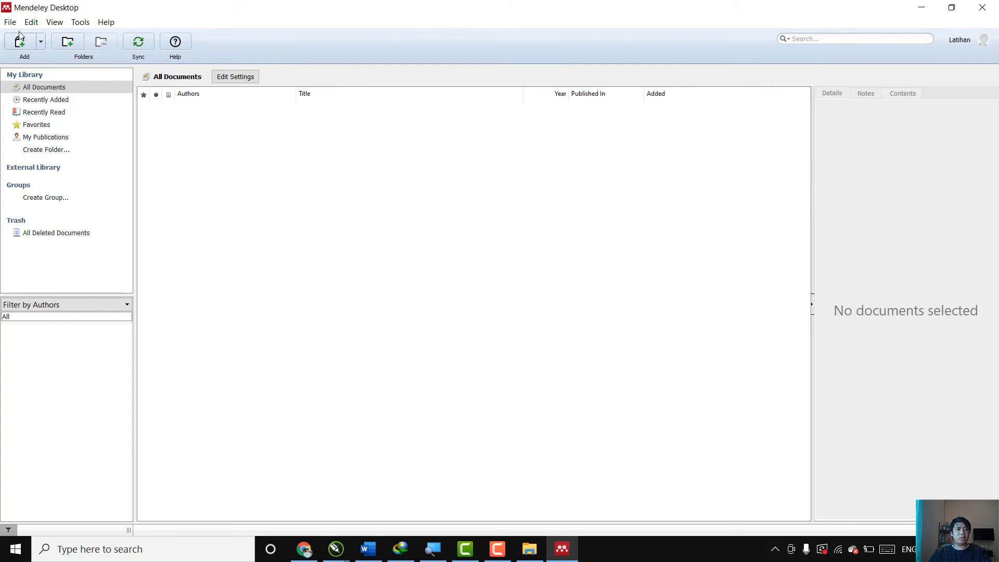
{"action": "left_click", "coordinate": [85, 23]}
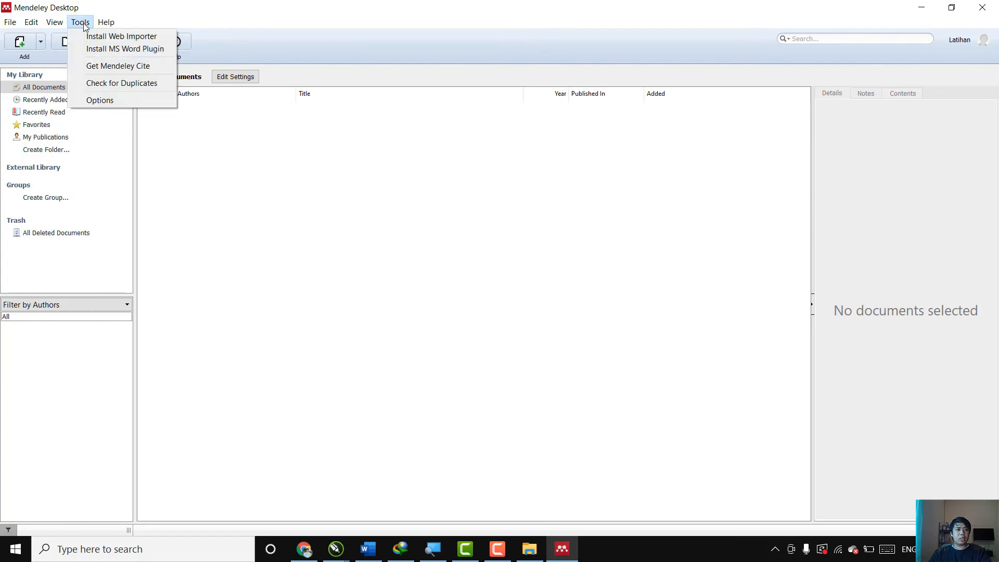
{"action": "left_click", "coordinate": [109, 50]}
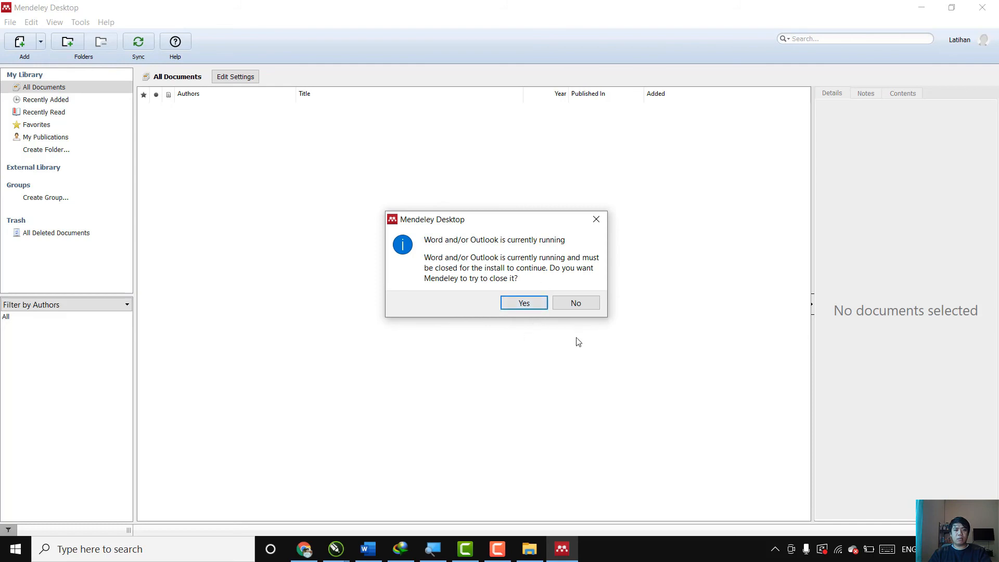
{"action": "left_click", "coordinate": [368, 549]}
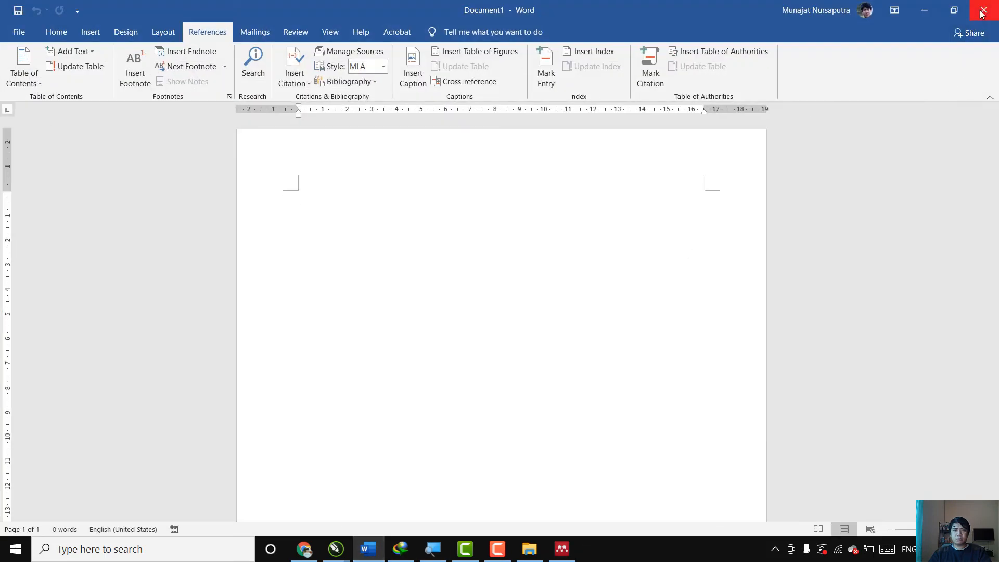
{"action": "left_click", "coordinate": [983, 13]}
{"action": "left_click", "coordinate": [538, 295]}
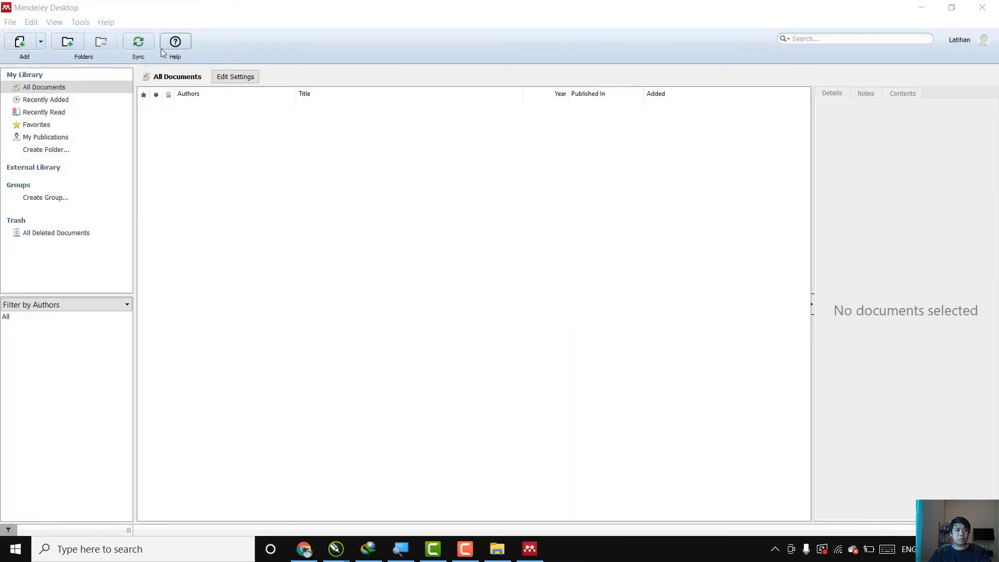
{"action": "left_click", "coordinate": [82, 25]}
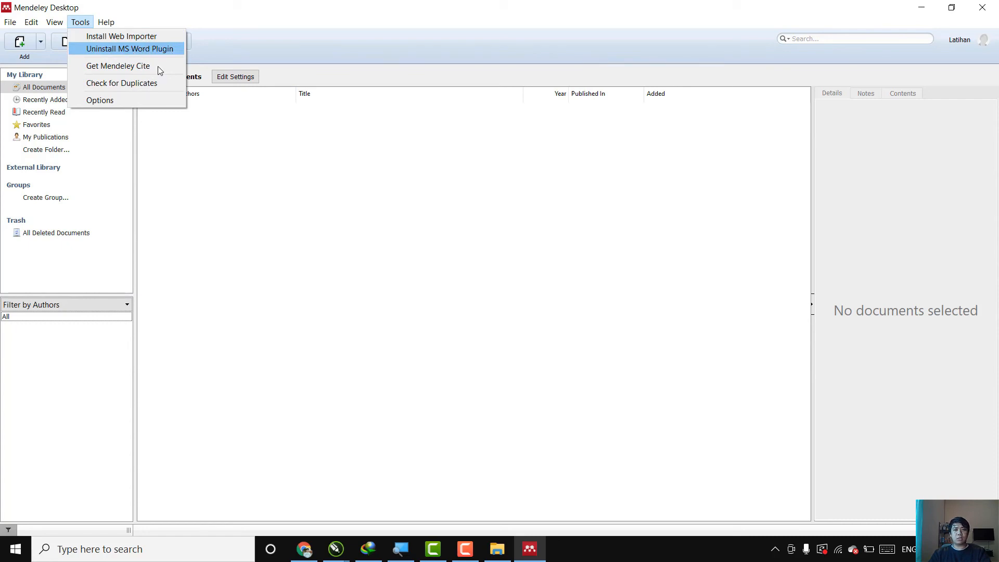
{"action": "left_click", "coordinate": [319, 261]}
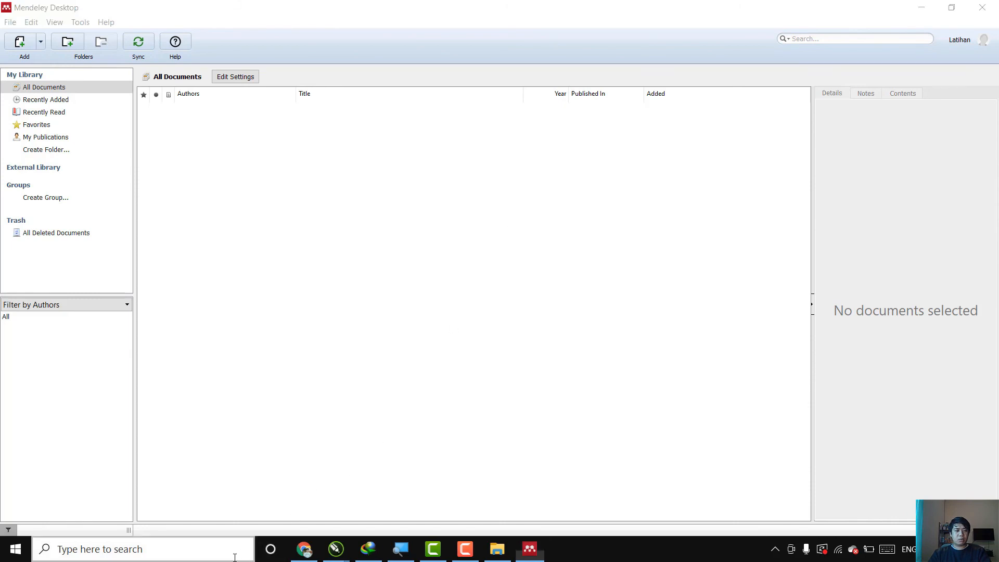
Launch Microsoft Word from Windows and create a blank document.
{"action": "left_click", "coordinate": [235, 555]}
{"action": "type", "text": "word"}
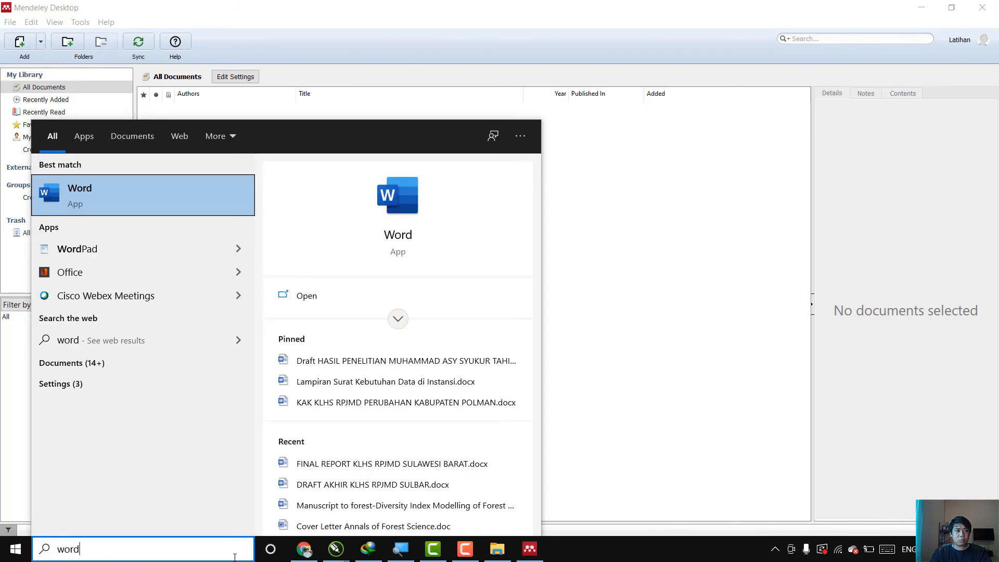
{"action": "key", "text": "Return"}
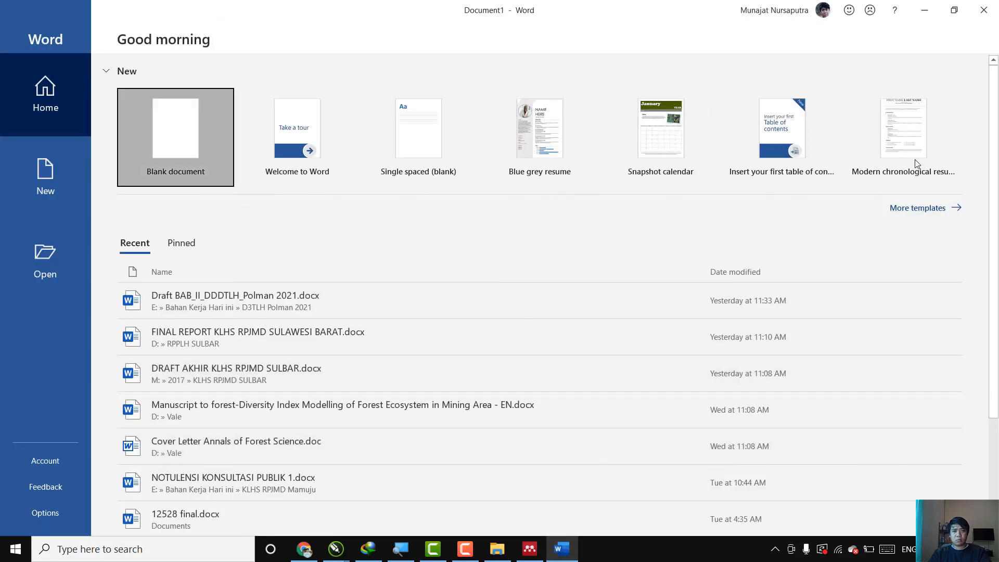
{"action": "key", "text": "Return"}
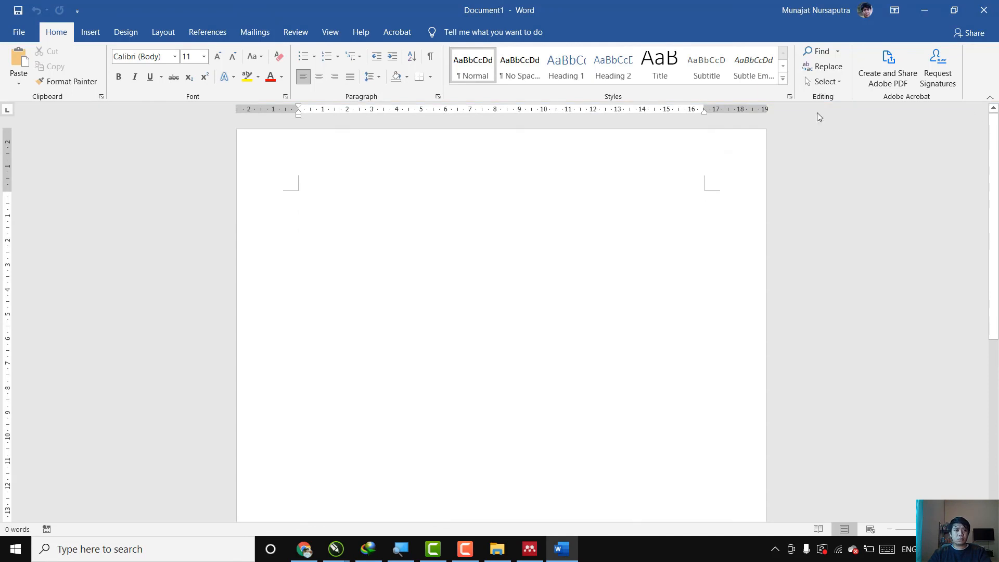
Check the Mendeley Cite-O-Matic citation search in Word's references tools, close it without inserting a citation, and switch back to Mendeley Desktop.
{"action": "left_click", "coordinate": [211, 34]}
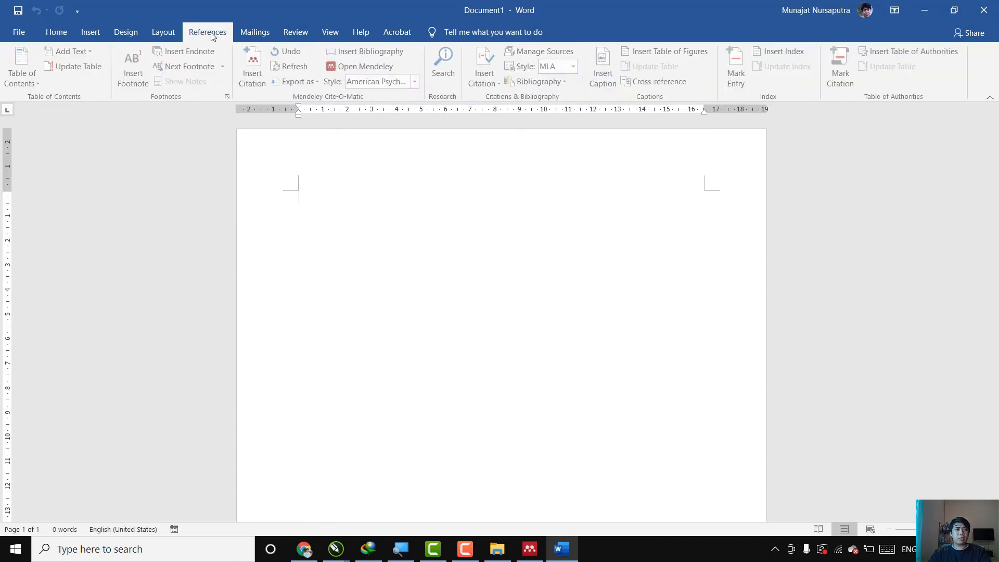
{"action": "left_click", "coordinate": [262, 82]}
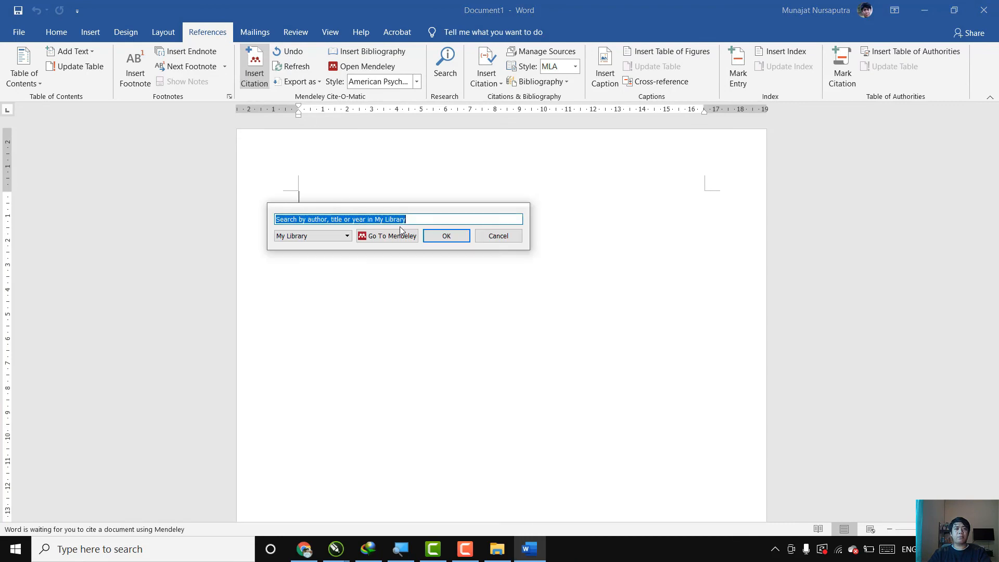
{"action": "left_click_drag", "start_coordinate": [413, 215], "coordinate": [524, 269]}
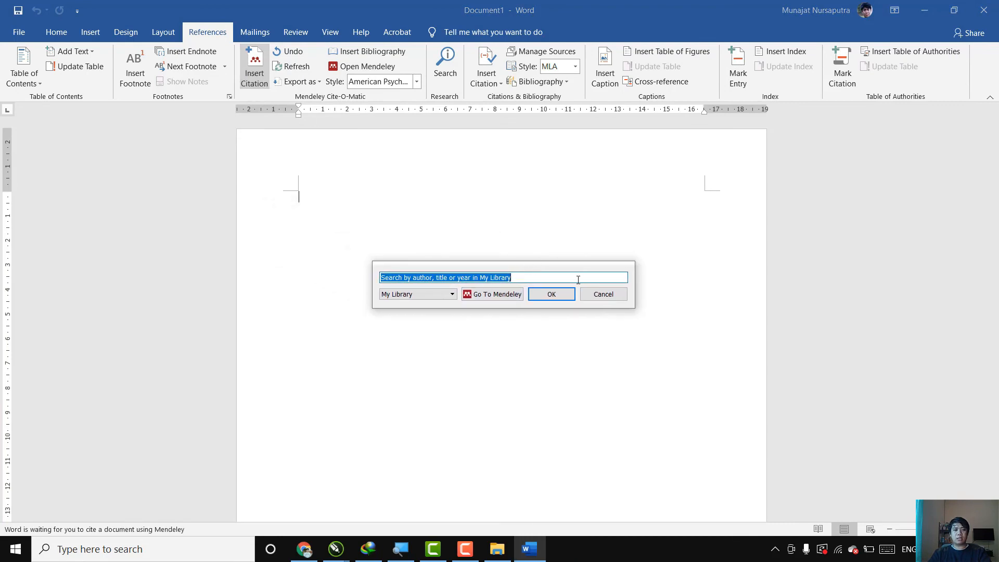
{"action": "left_click", "coordinate": [592, 294]}
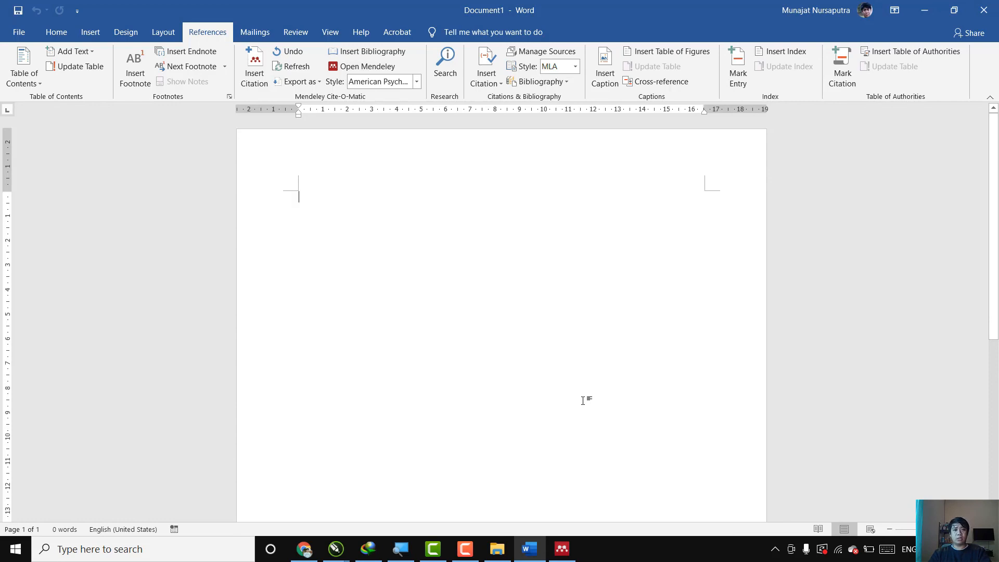
{"action": "left_click", "coordinate": [563, 547]}
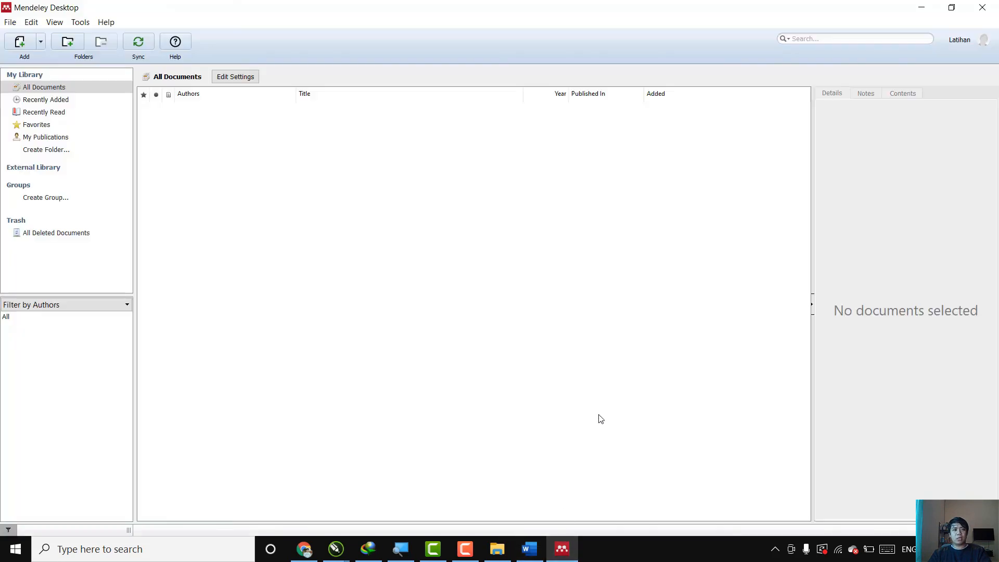